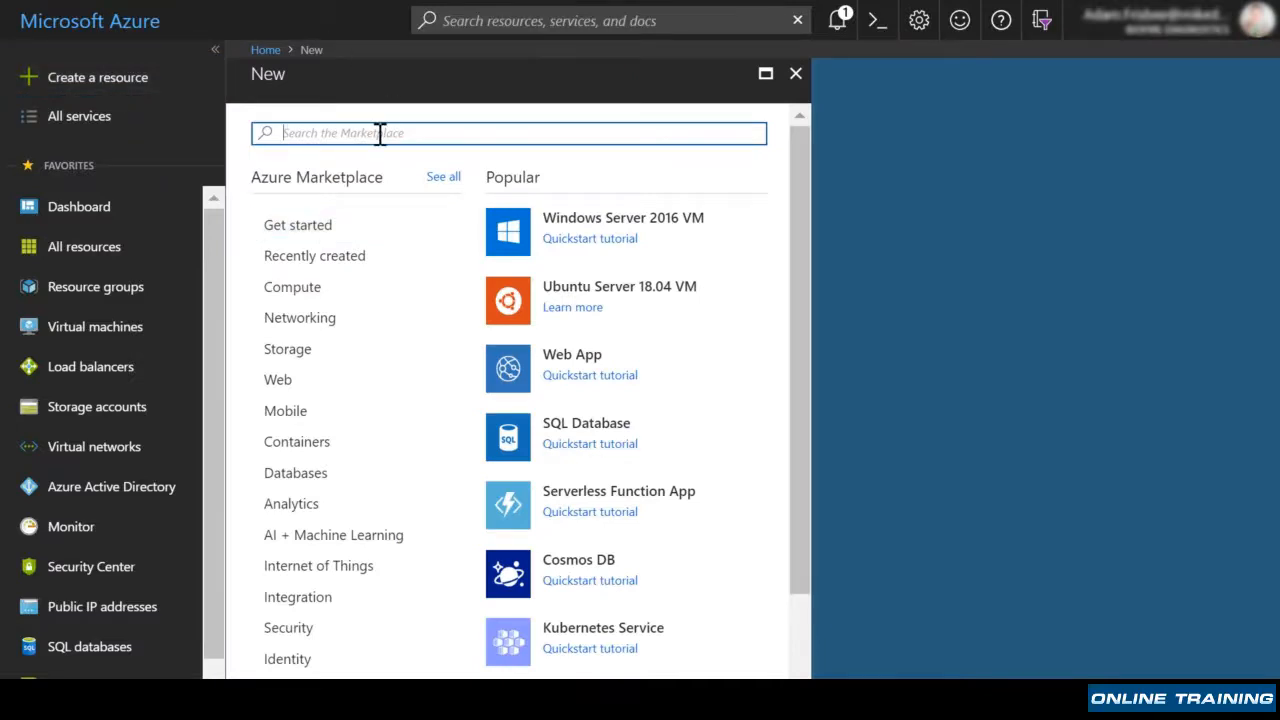
Search the Marketplace for 'splunk' and open the Splunk Enterprise offering to read its description.
{"action": "type", "text": "splunk"}
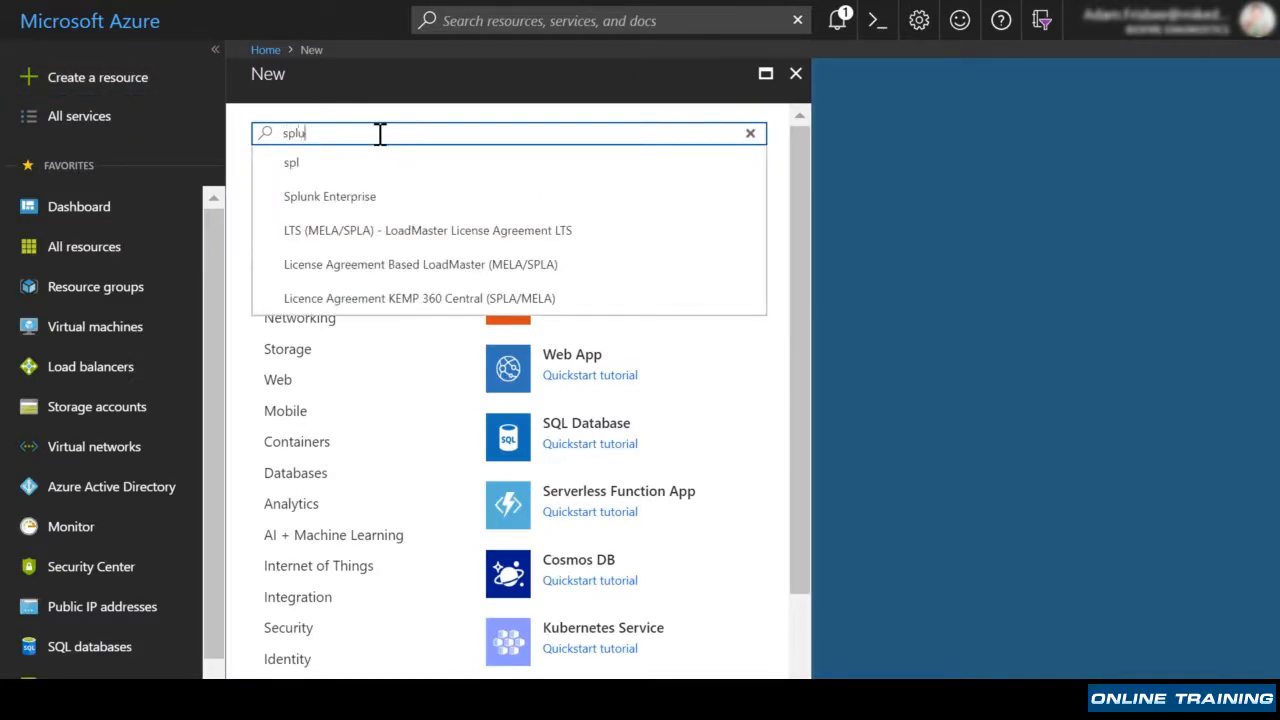
{"action": "left_click", "coordinate": [357, 205]}
{"action": "scroll", "coordinate": [428, 351], "scroll_direction": "down", "scroll_amount": 10}
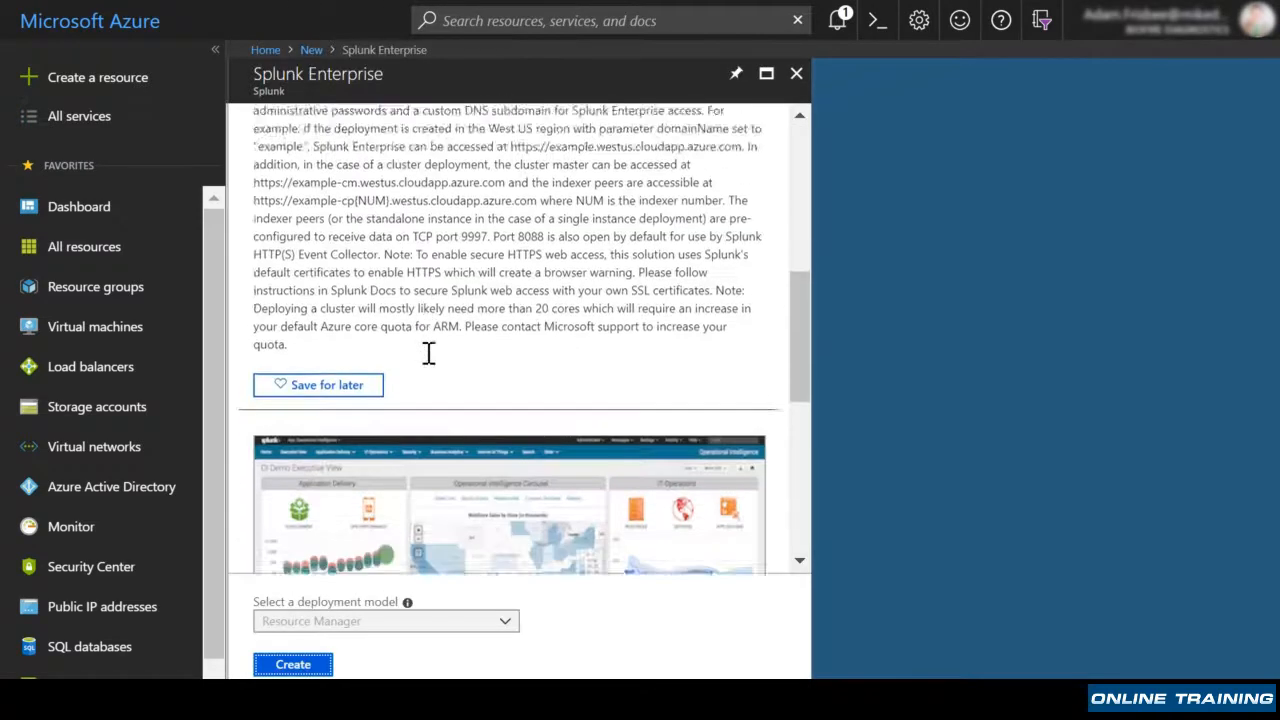
{"action": "scroll", "coordinate": [428, 351], "scroll_direction": "down", "scroll_amount": 3}
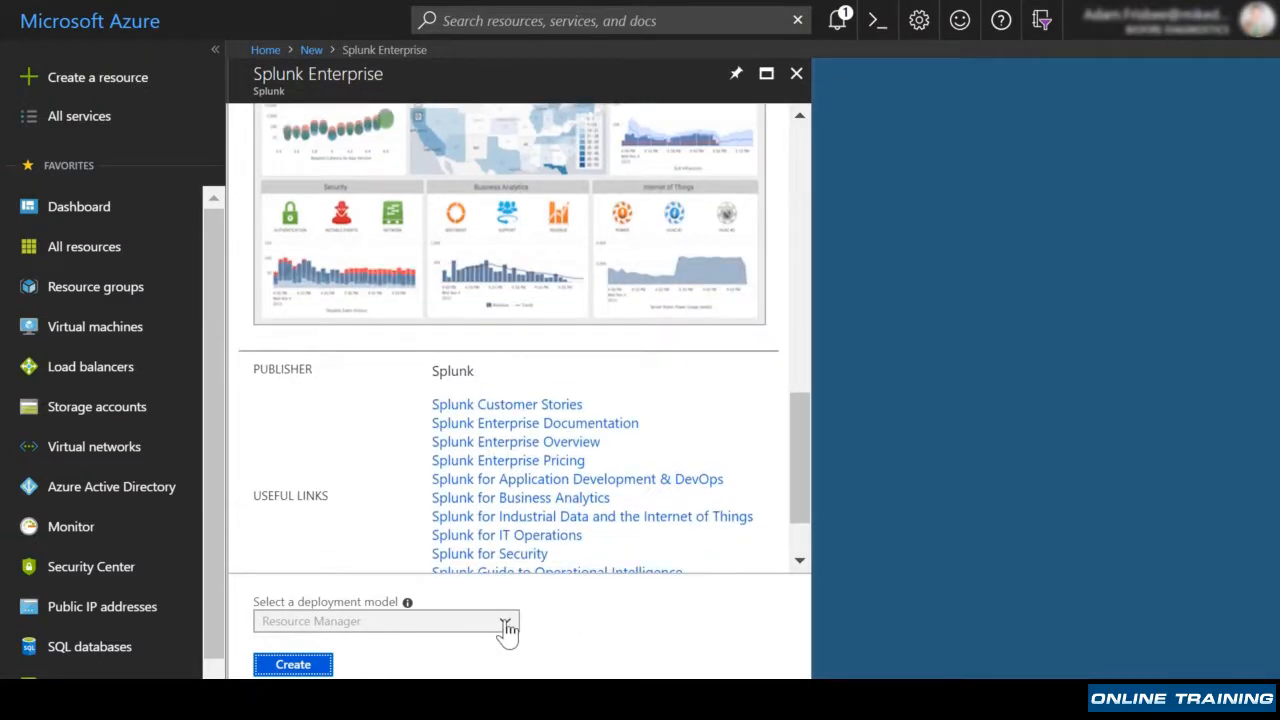
Start creating a Splunk Enterprise deployment and enter the VM user name and password.
{"action": "left_click", "coordinate": [299, 670]}
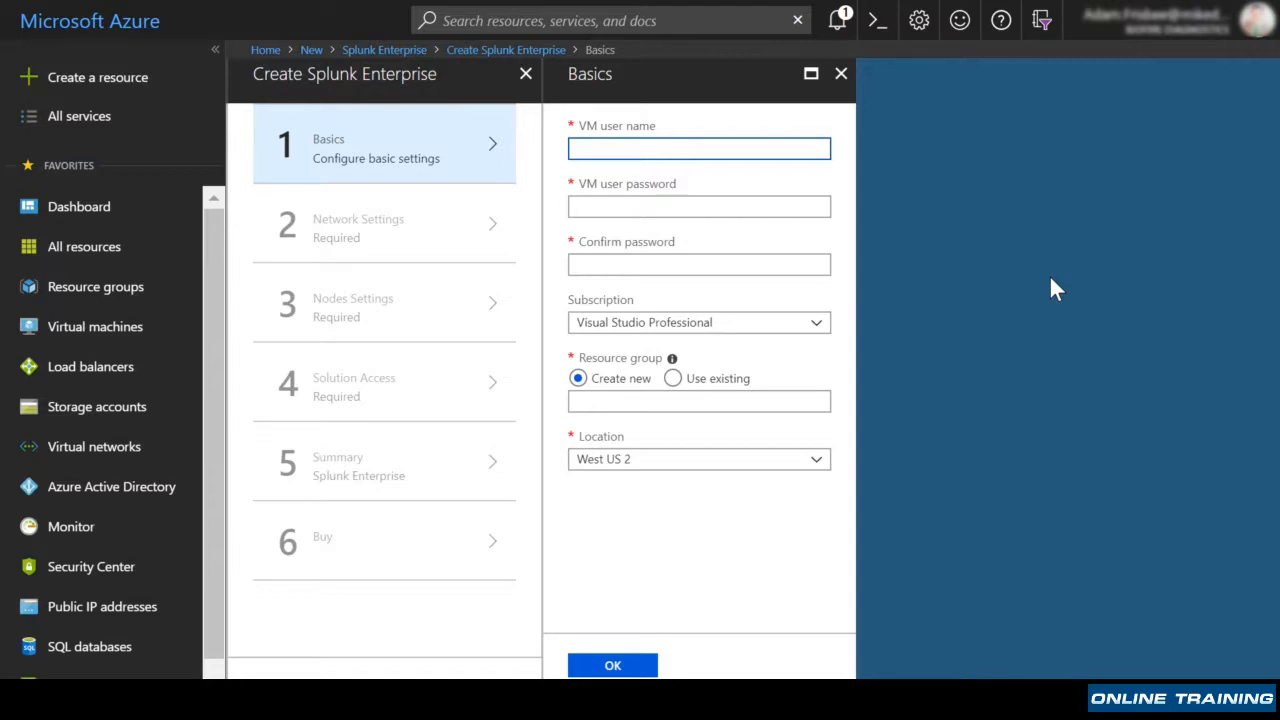
{"action": "type", "text": "adamfrisbee"}
{"action": "key", "text": "Tab"}
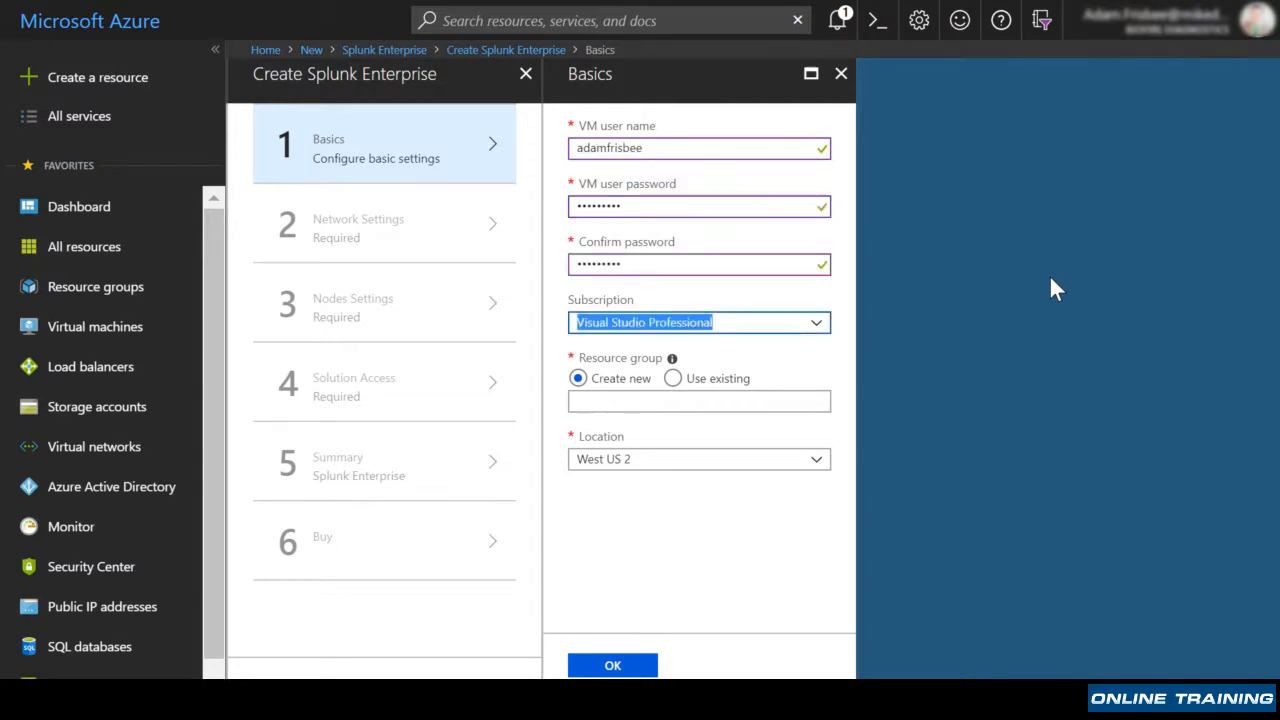
{"action": "left_click", "coordinate": [1023, 329]}
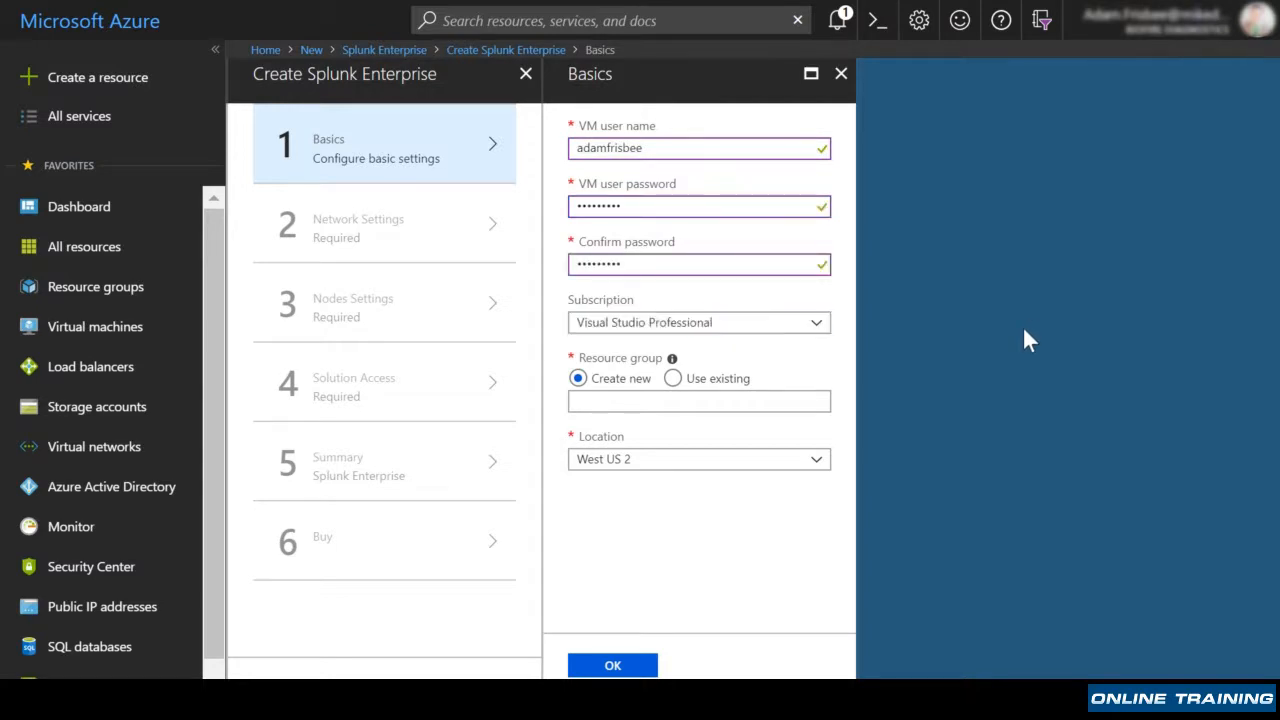
Keep the Visual Studio Professional subscription, create new resource group splunkrg, and confirm Basics.
{"action": "left_click", "coordinate": [817, 330]}
{"action": "left_click", "coordinate": [817, 333]}
{"action": "left_click", "coordinate": [672, 380]}
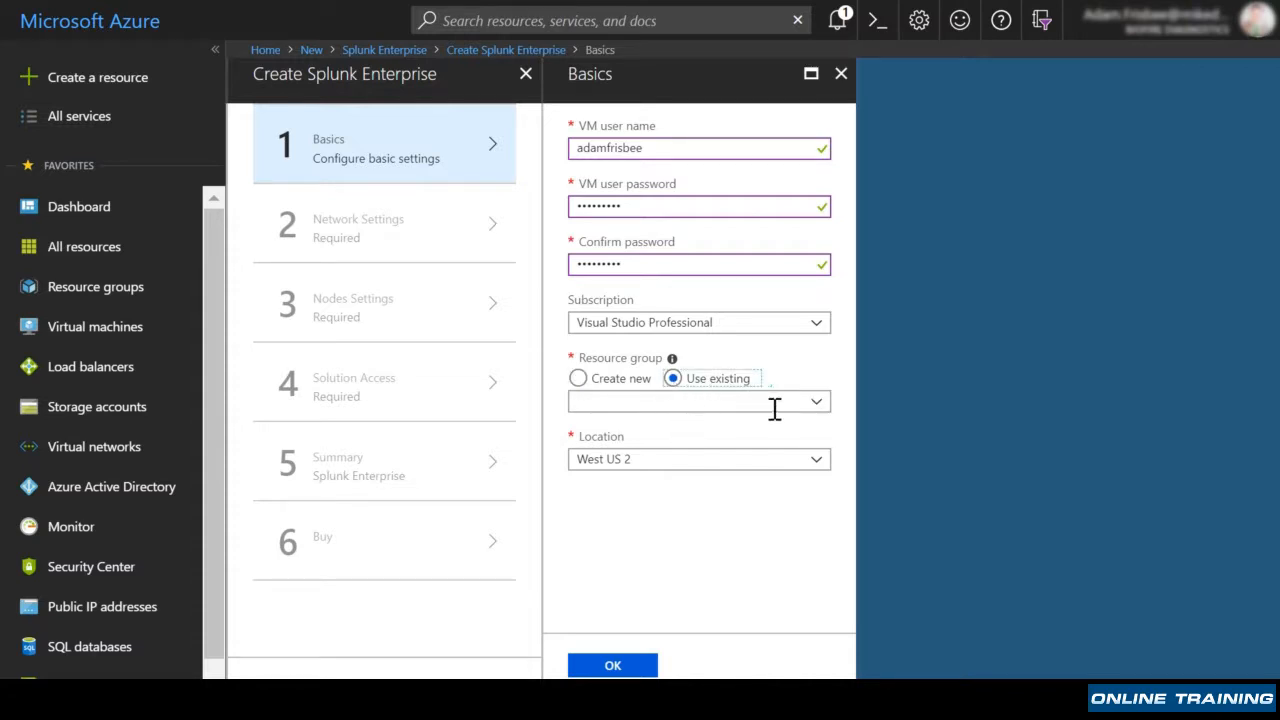
{"action": "left_click", "coordinate": [578, 378]}
{"action": "left_click", "coordinate": [608, 401]}
{"action": "type", "text": "splunk"}
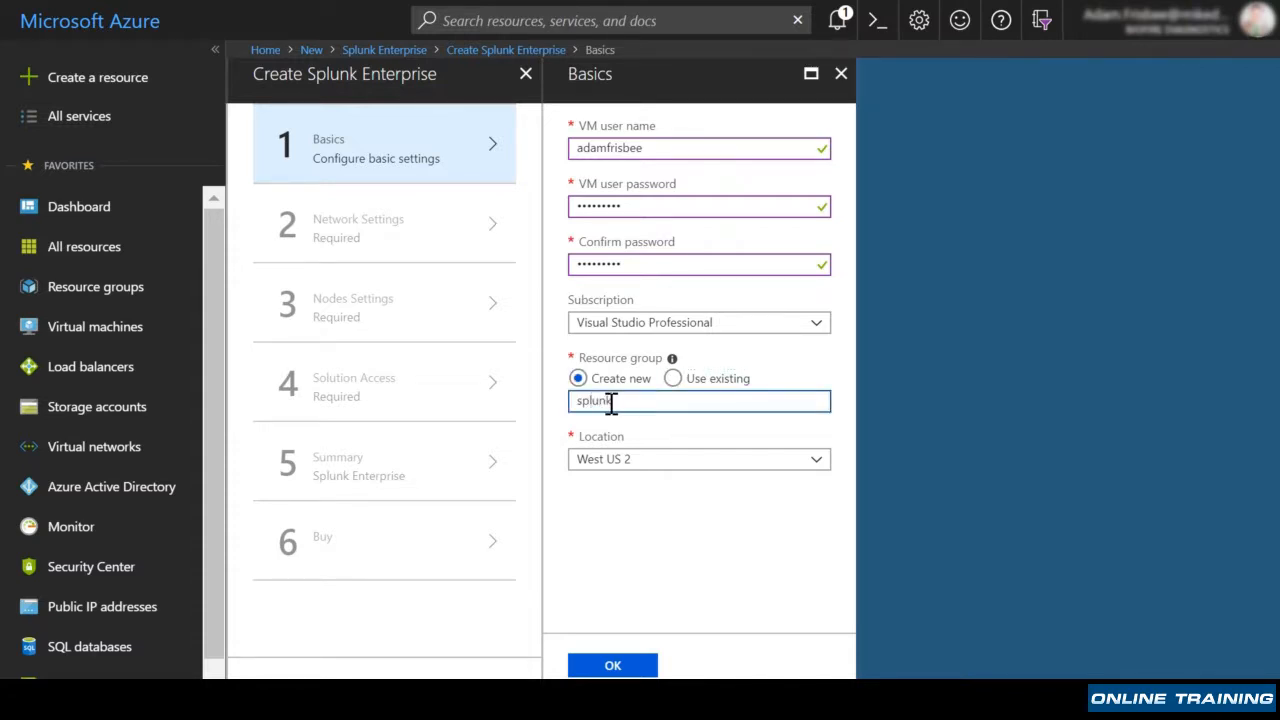
{"action": "type", "text": "rg"}
{"action": "left_click", "coordinate": [627, 480]}
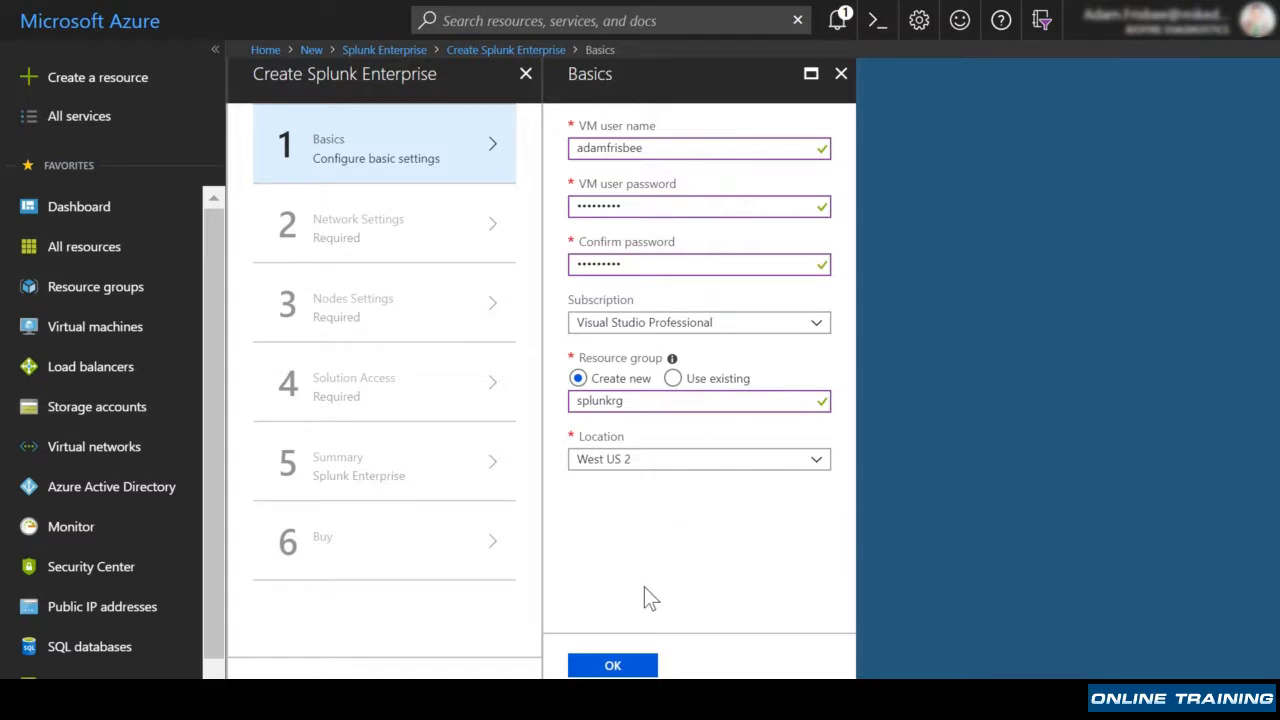
{"action": "left_click", "coordinate": [608, 666]}
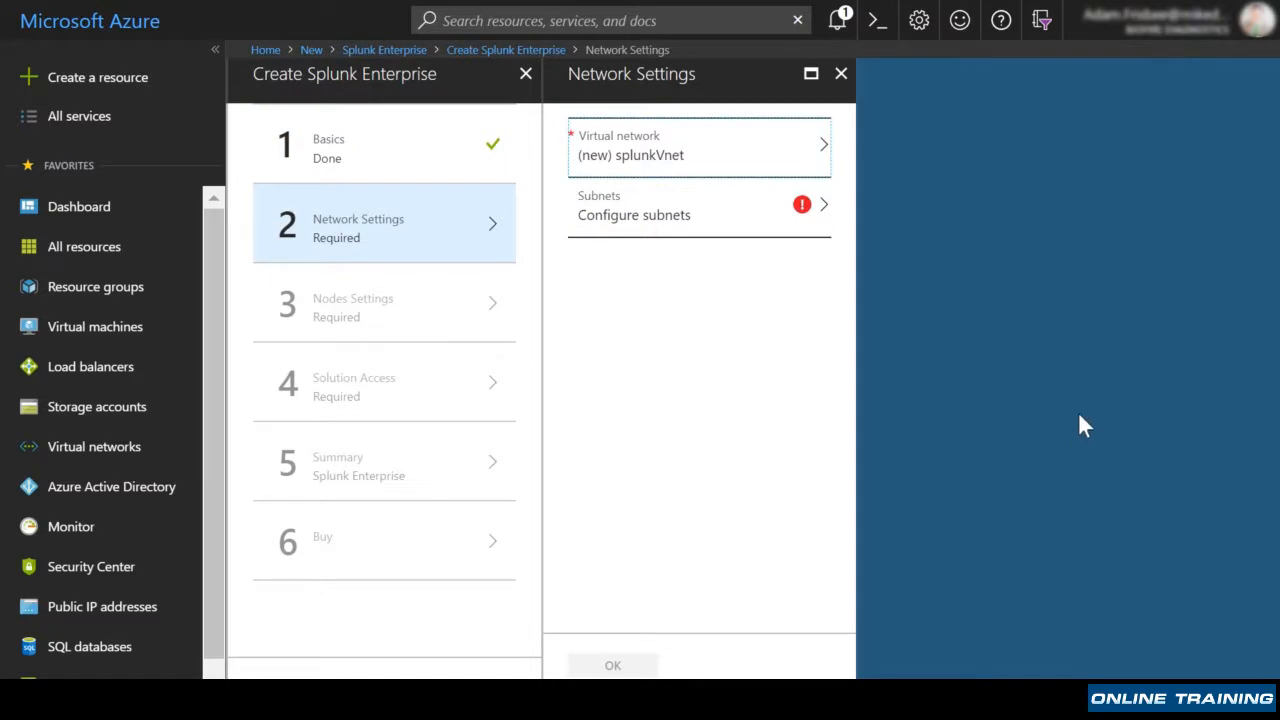
Accept new network splunkVnet with subnets shsubnet 10.0.0.0/24 and idxsubnet 10.0.1.0/24.
{"action": "left_click", "coordinate": [766, 163]}
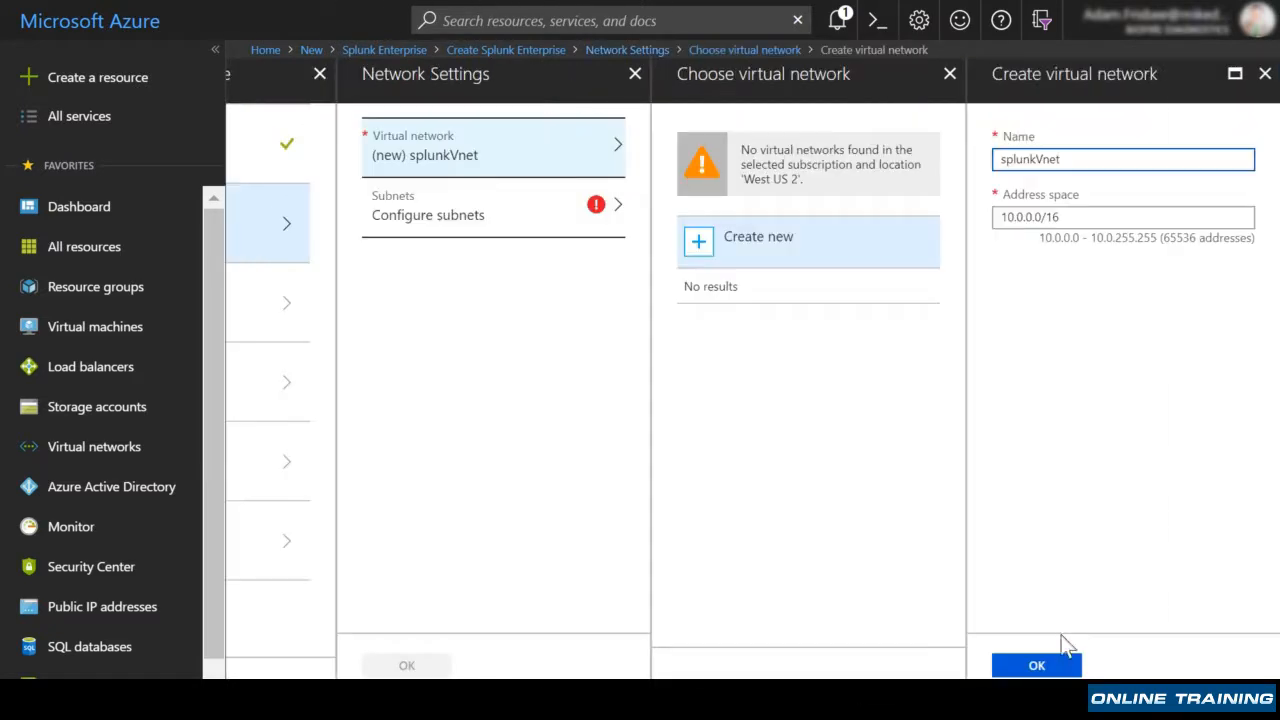
{"action": "left_click", "coordinate": [1052, 666]}
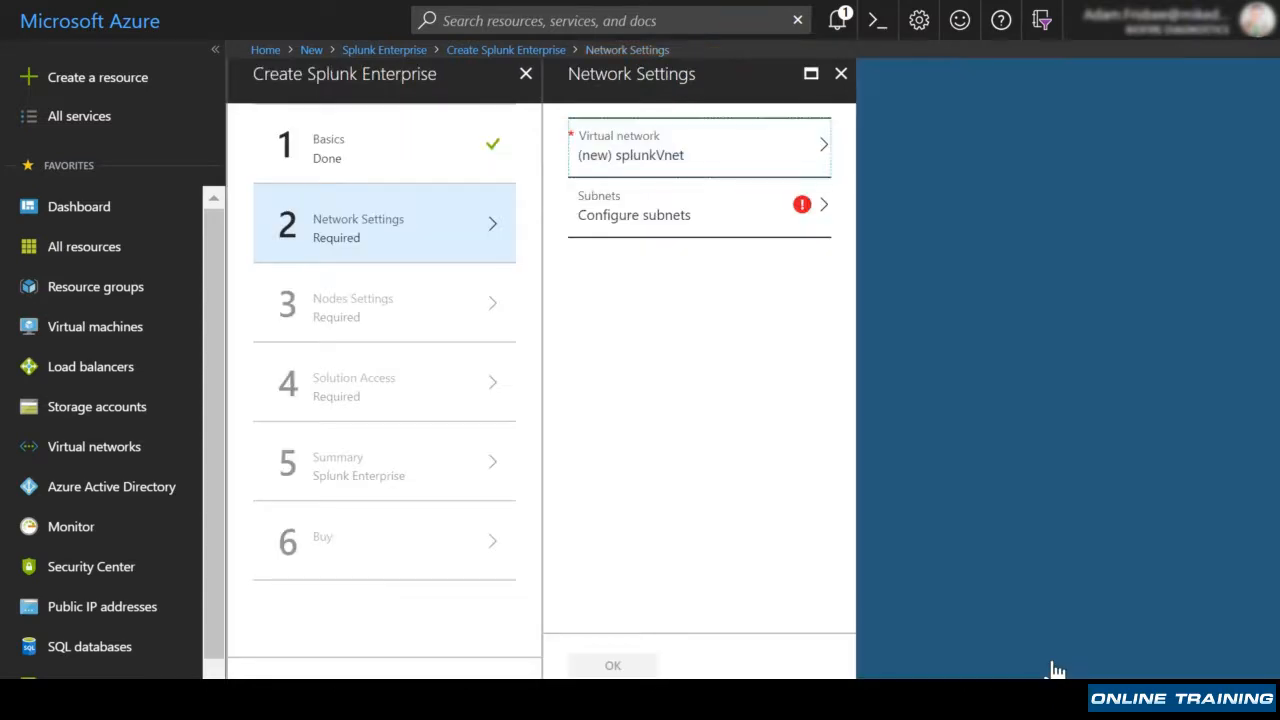
{"action": "left_click", "coordinate": [737, 209]}
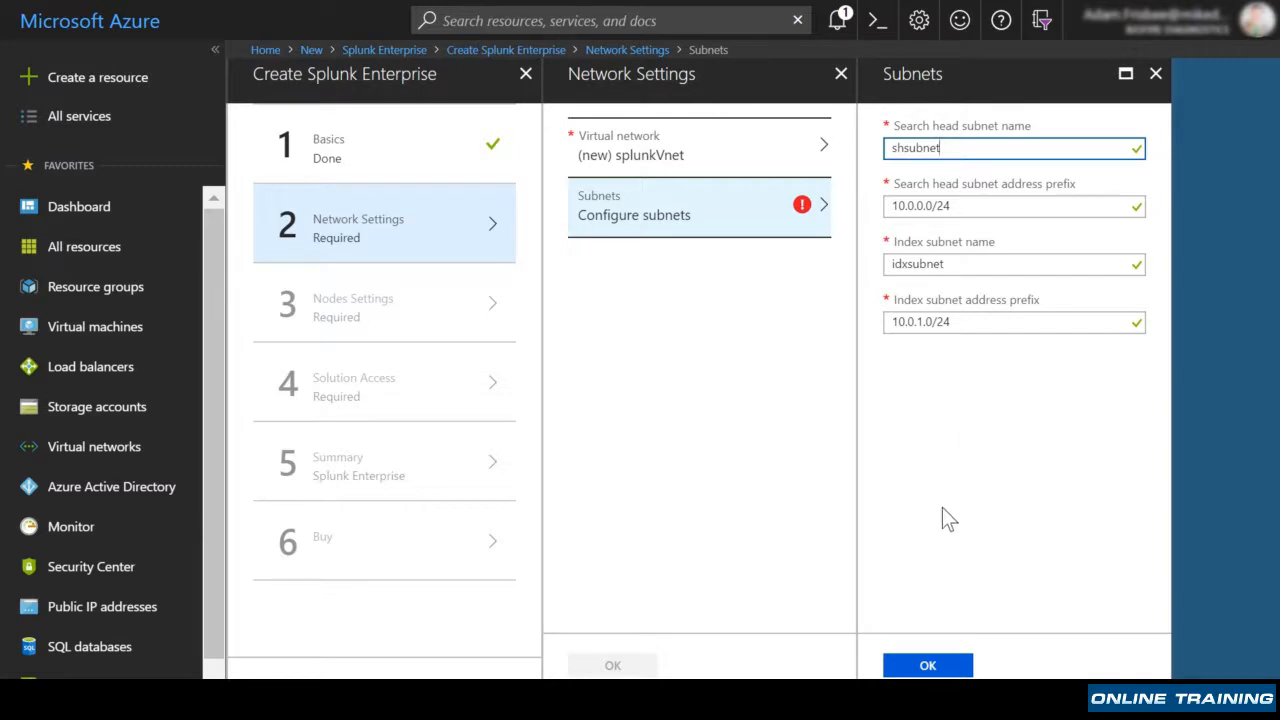
{"action": "left_click", "coordinate": [927, 667]}
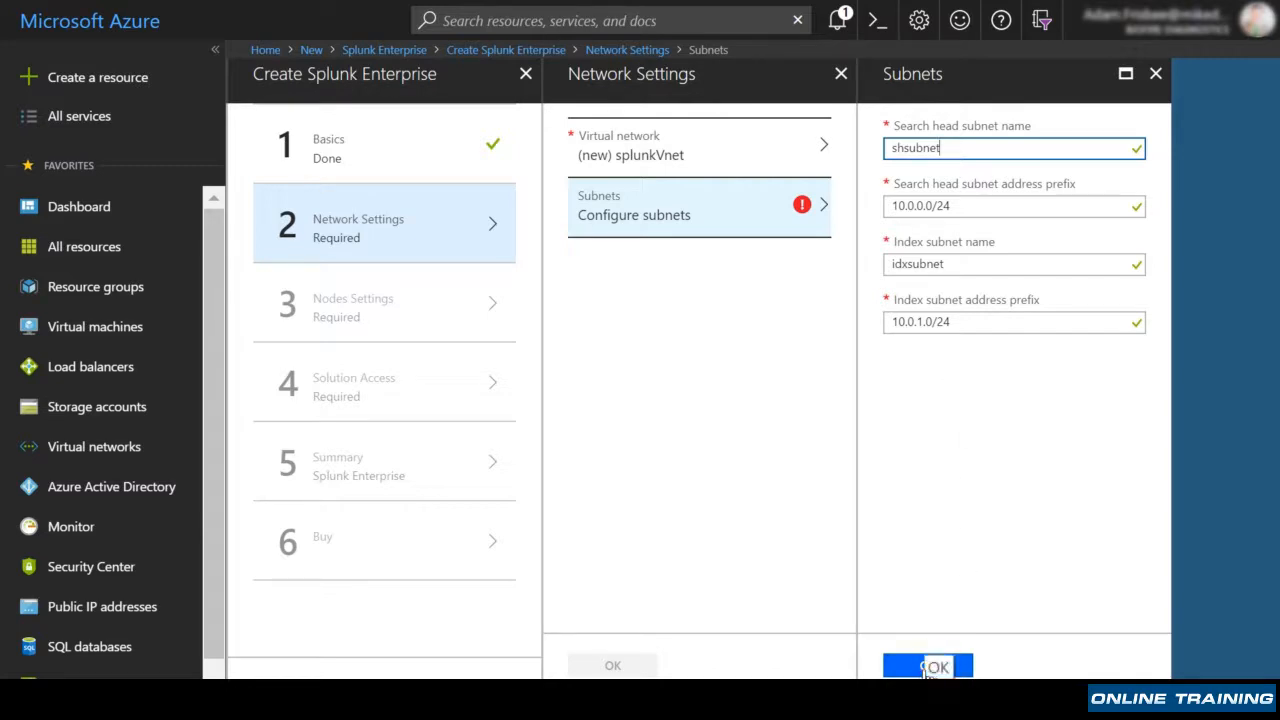
{"action": "left_click", "coordinate": [635, 670]}
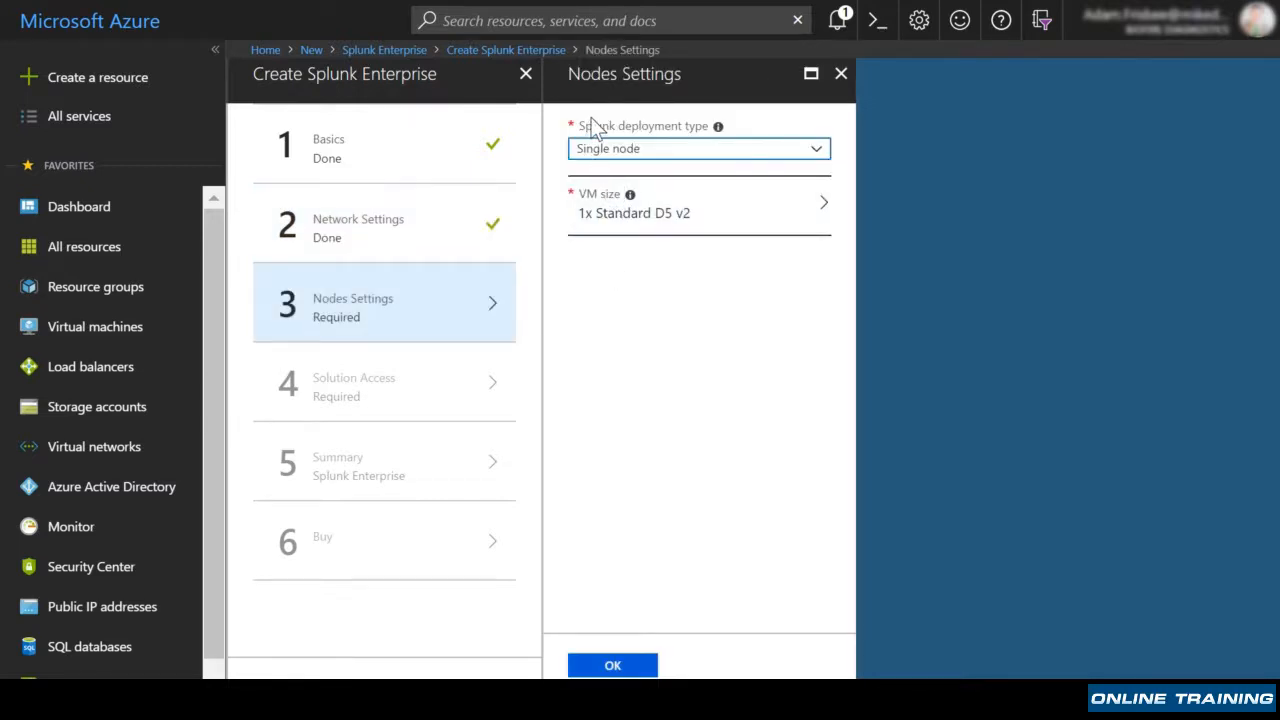
Keep Single node deployment type on 1x Standard D5 v2 and confirm the node settings.
{"action": "left_click", "coordinate": [817, 155]}
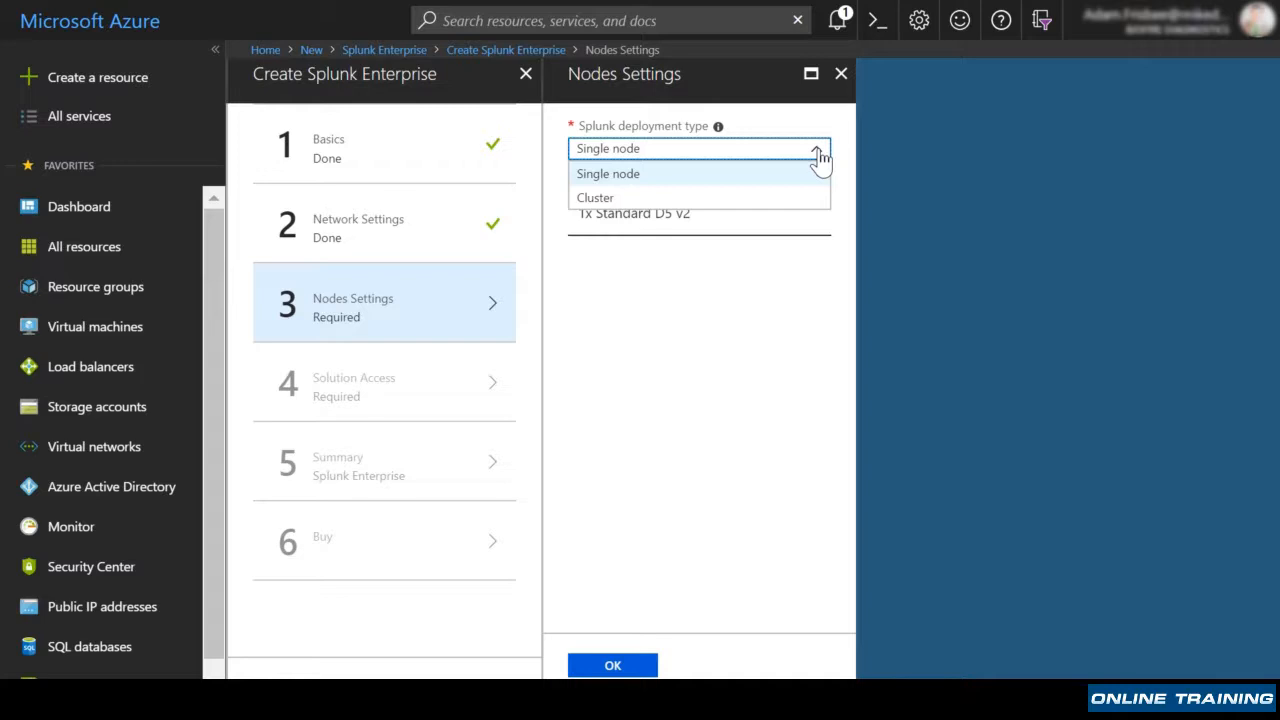
{"action": "left_click", "coordinate": [817, 155]}
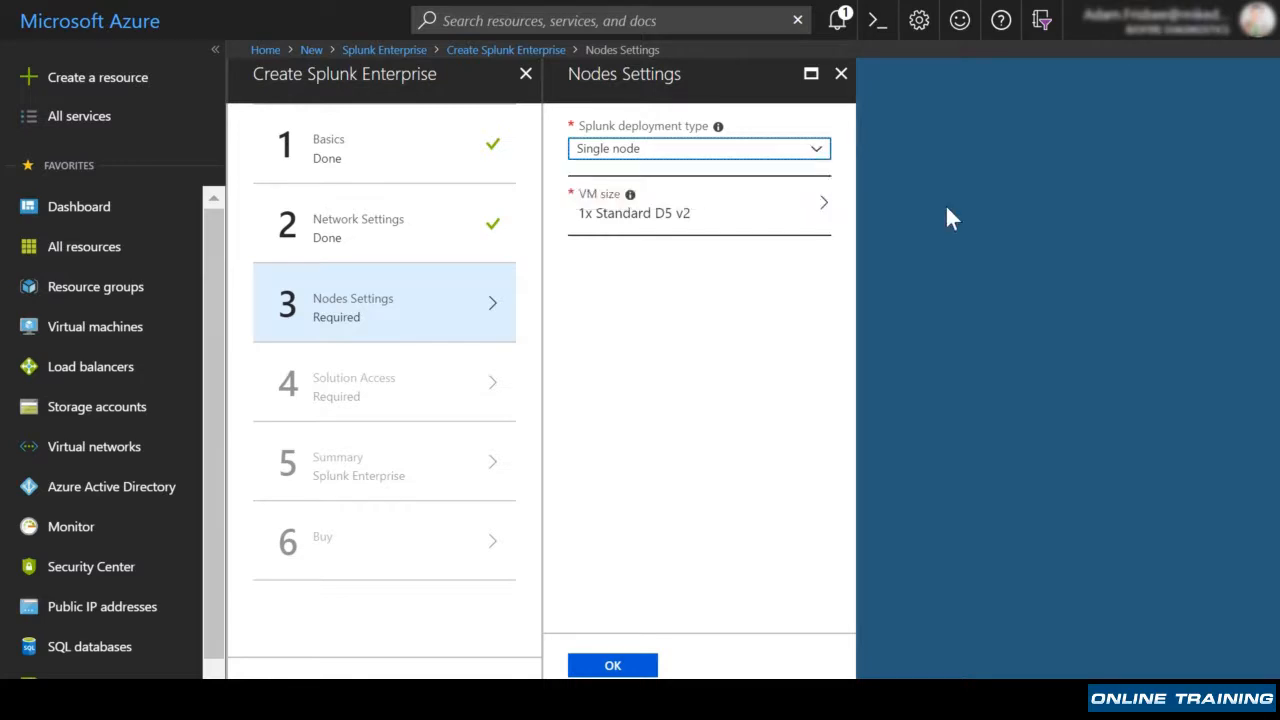
{"action": "left_click", "coordinate": [613, 665]}
{"action": "left_click", "coordinate": [727, 228]}
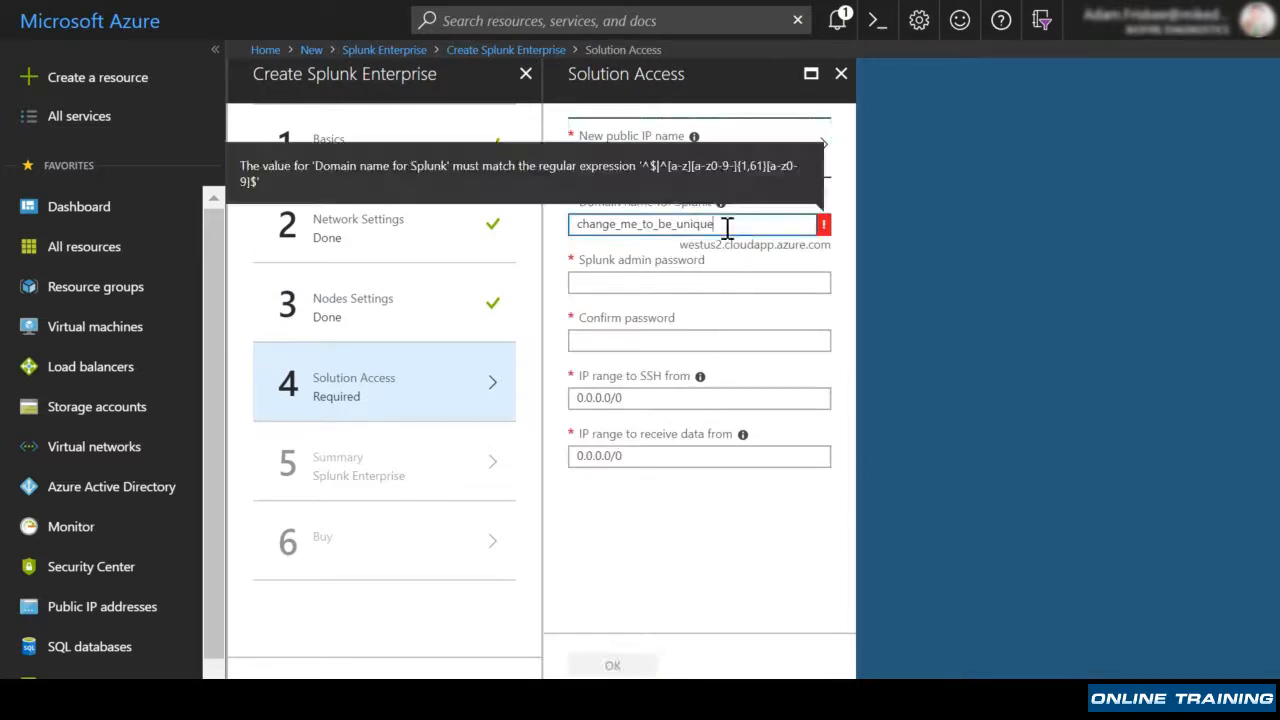
Set domain name splunkdns, enter and confirm the admin password, keeping 0.0.0.0/0 IP ranges.
{"action": "left_click_drag", "start_coordinate": [727, 228], "coordinate": [537, 258]}
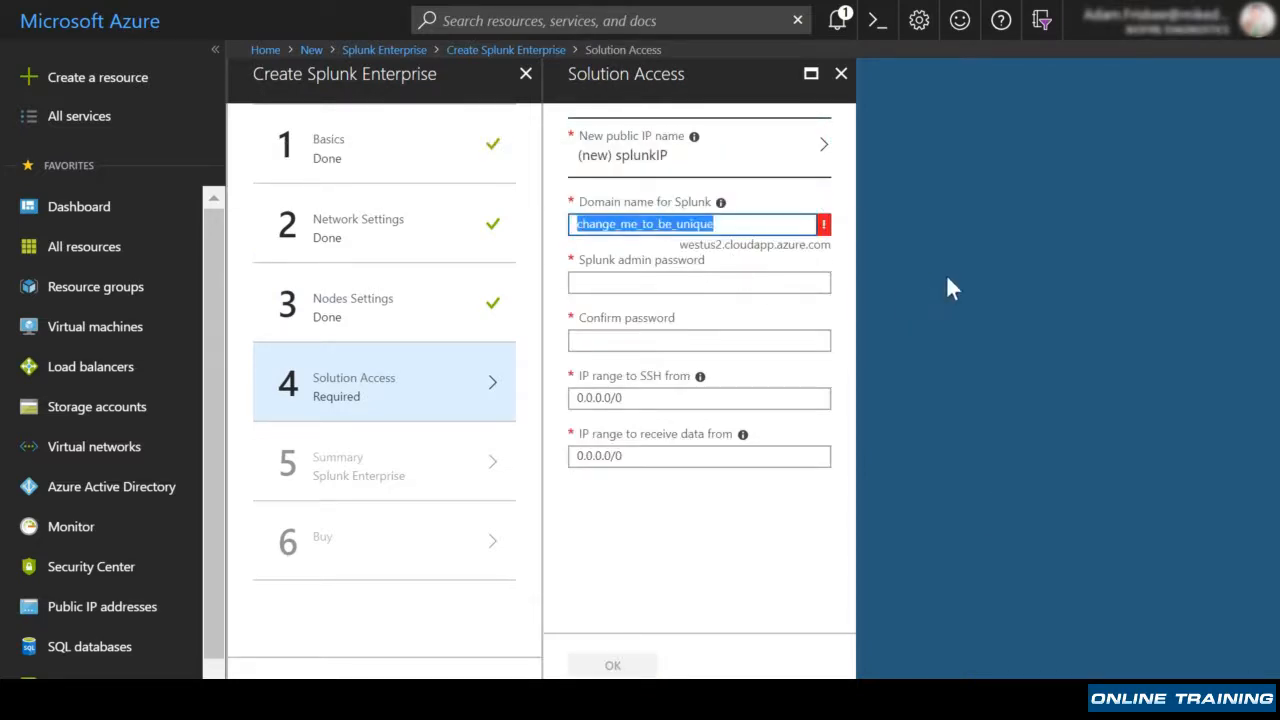
{"action": "type", "text": "splu"}
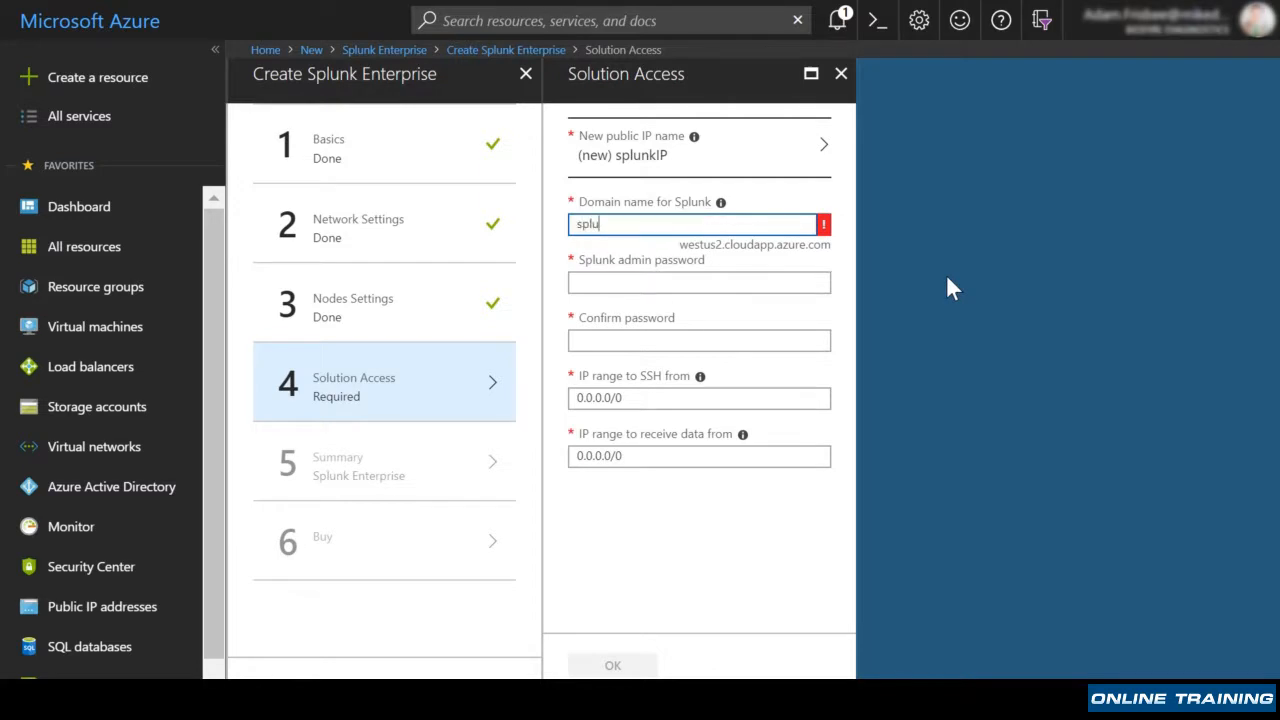
{"action": "type", "text": "nkdns"}
{"action": "left_click", "coordinate": [748, 284]}
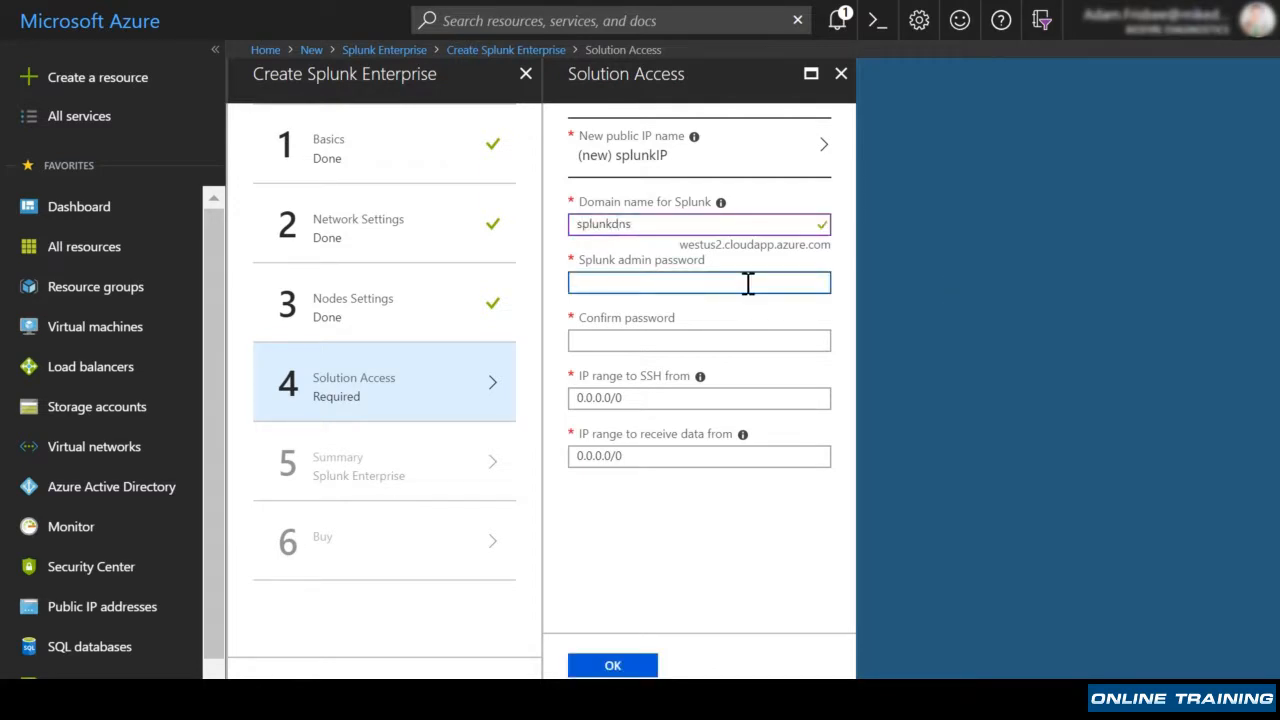
{"action": "type", "text": "P********"}
{"action": "key", "text": "Tab"}
{"action": "type", "text": "*********"}
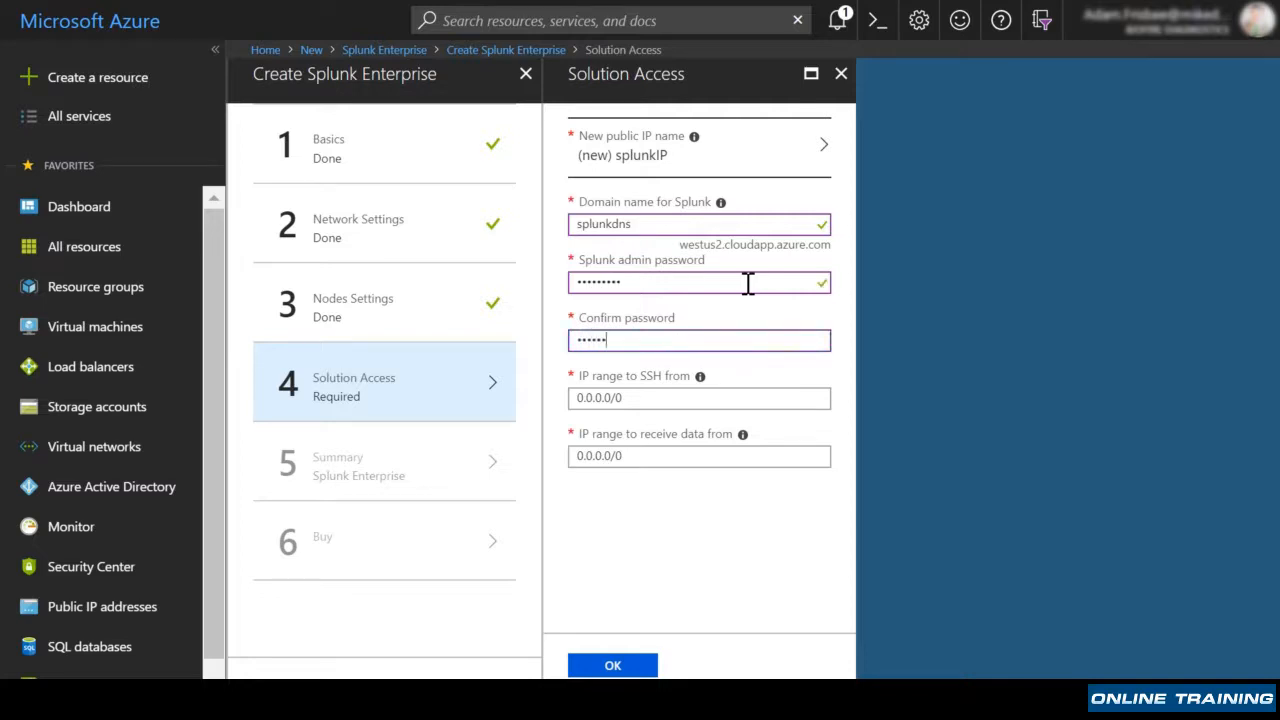
{"action": "key", "text": "Tab"}
{"action": "key", "text": "Tab"}
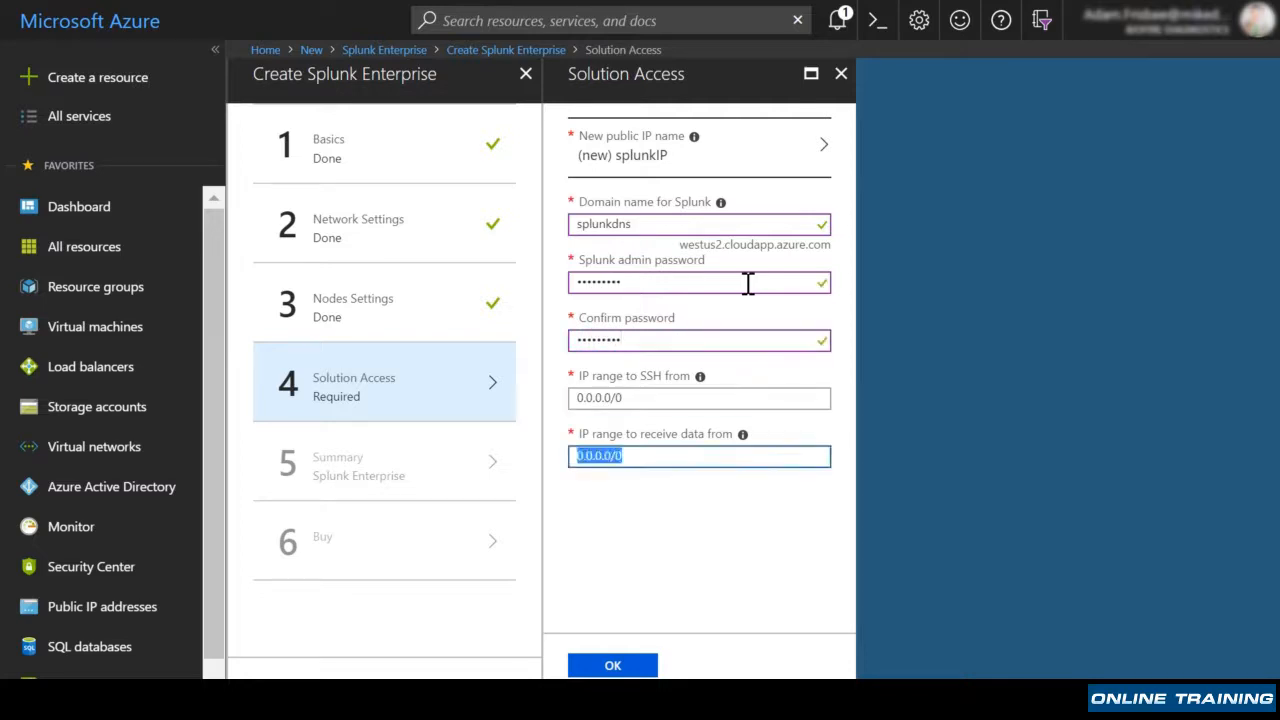
{"action": "left_click", "coordinate": [918, 545]}
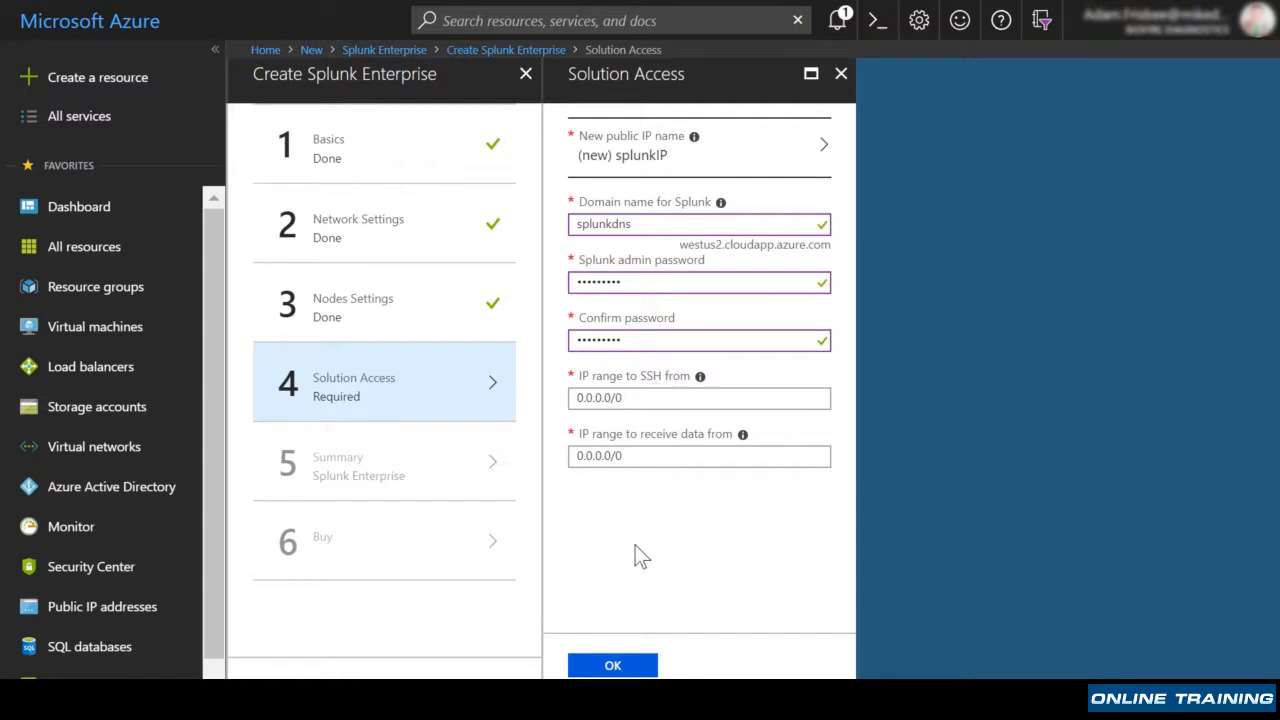
{"action": "left_click", "coordinate": [620, 666]}
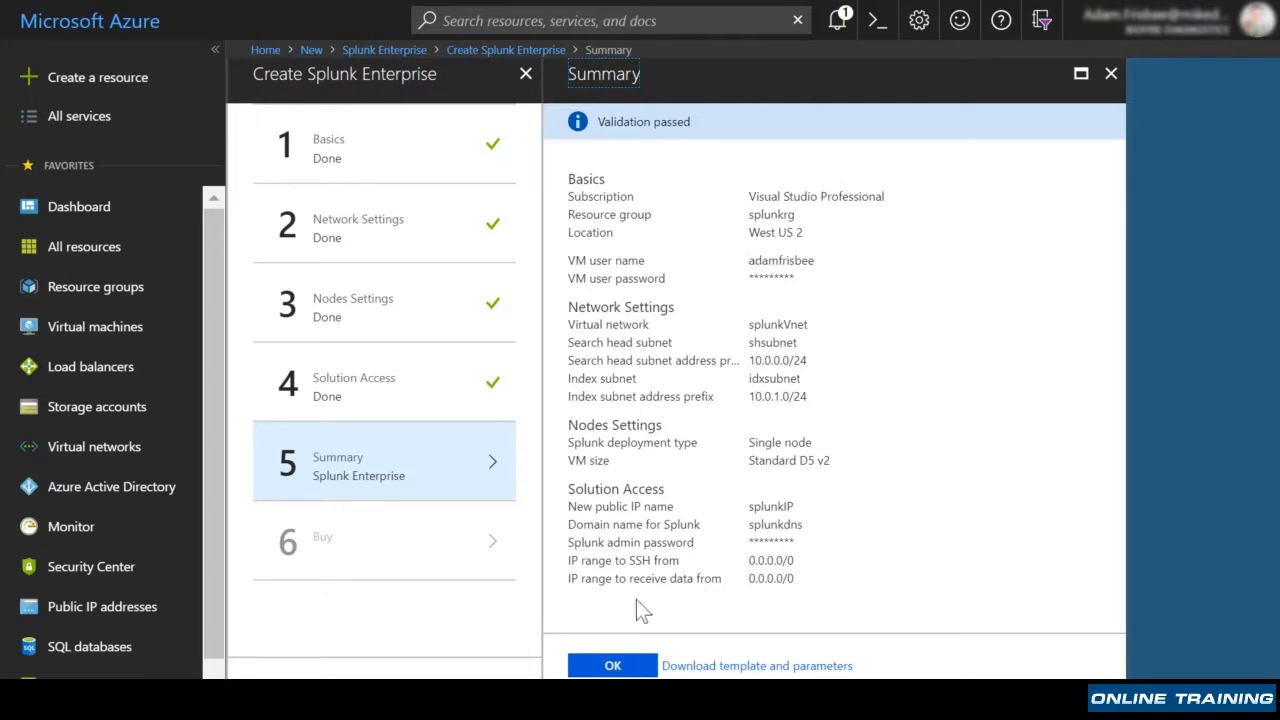
Approve the validated summary and purchase to launch the deployment into splunkrg.
{"action": "left_click", "coordinate": [614, 667]}
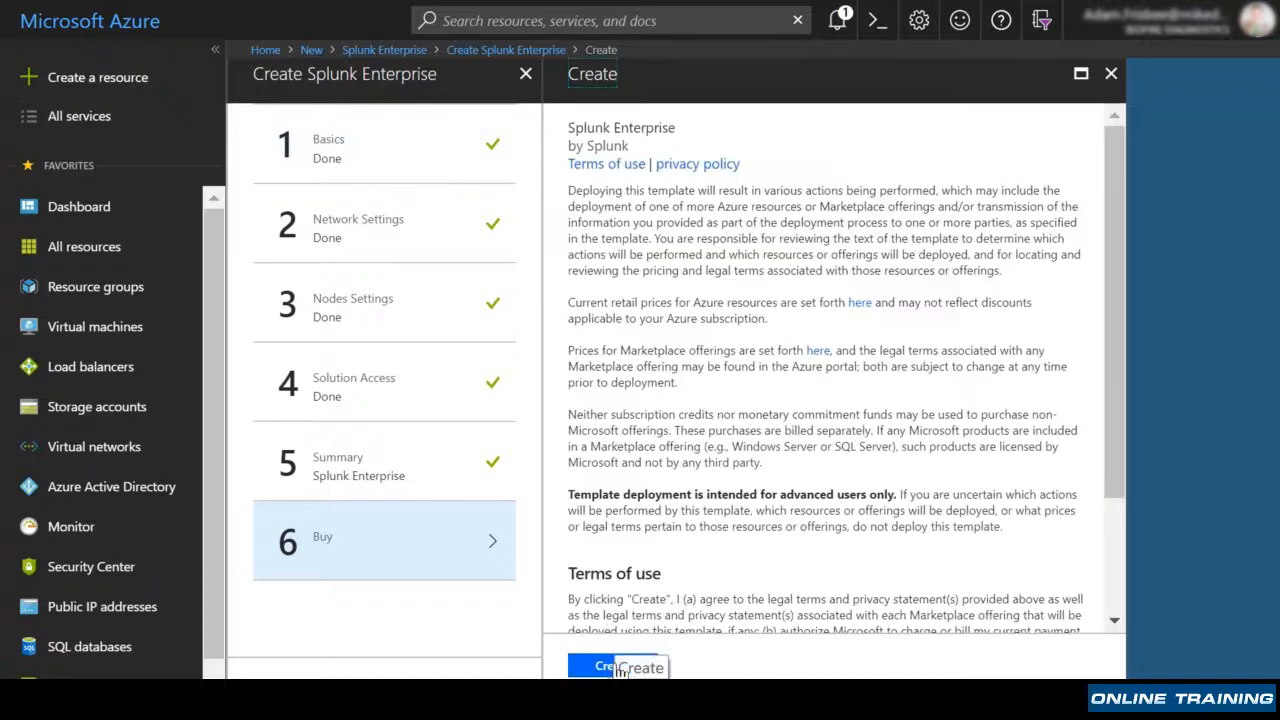
{"action": "left_click", "coordinate": [612, 666]}
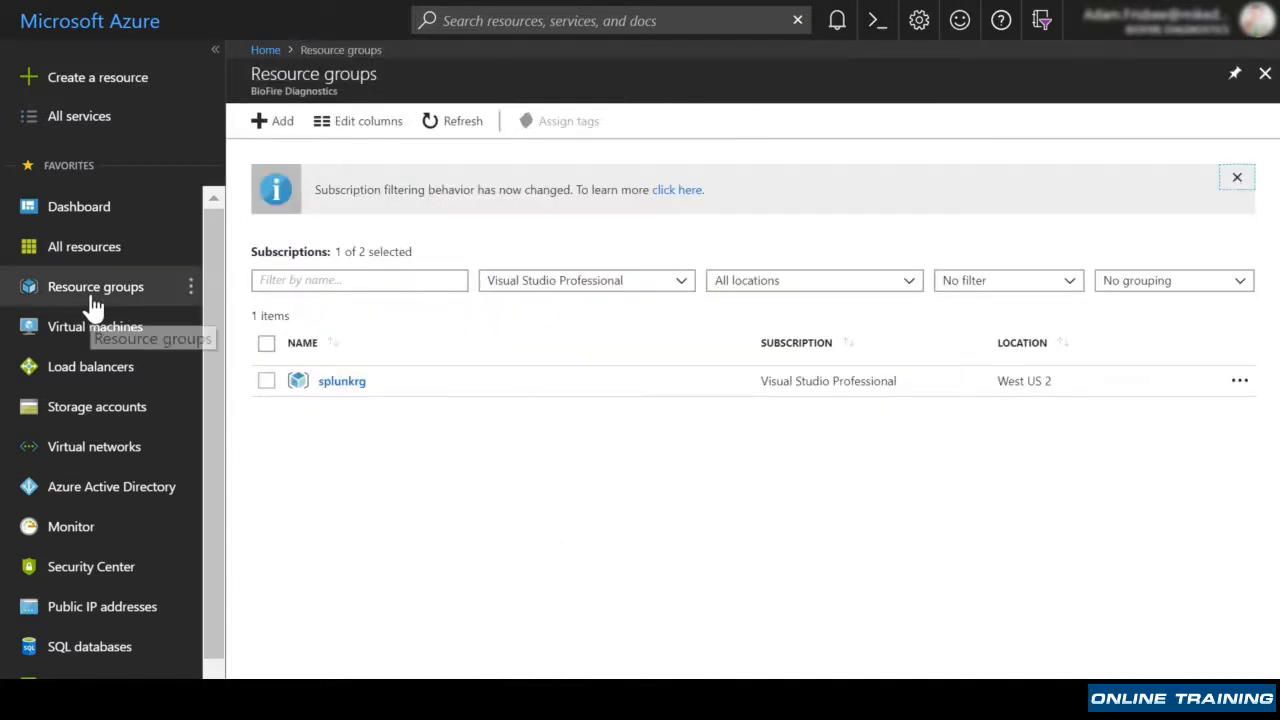
Open splunkrg from Resource groups to view its 7 resources, including standalone-vm.
{"action": "left_click", "coordinate": [93, 300]}
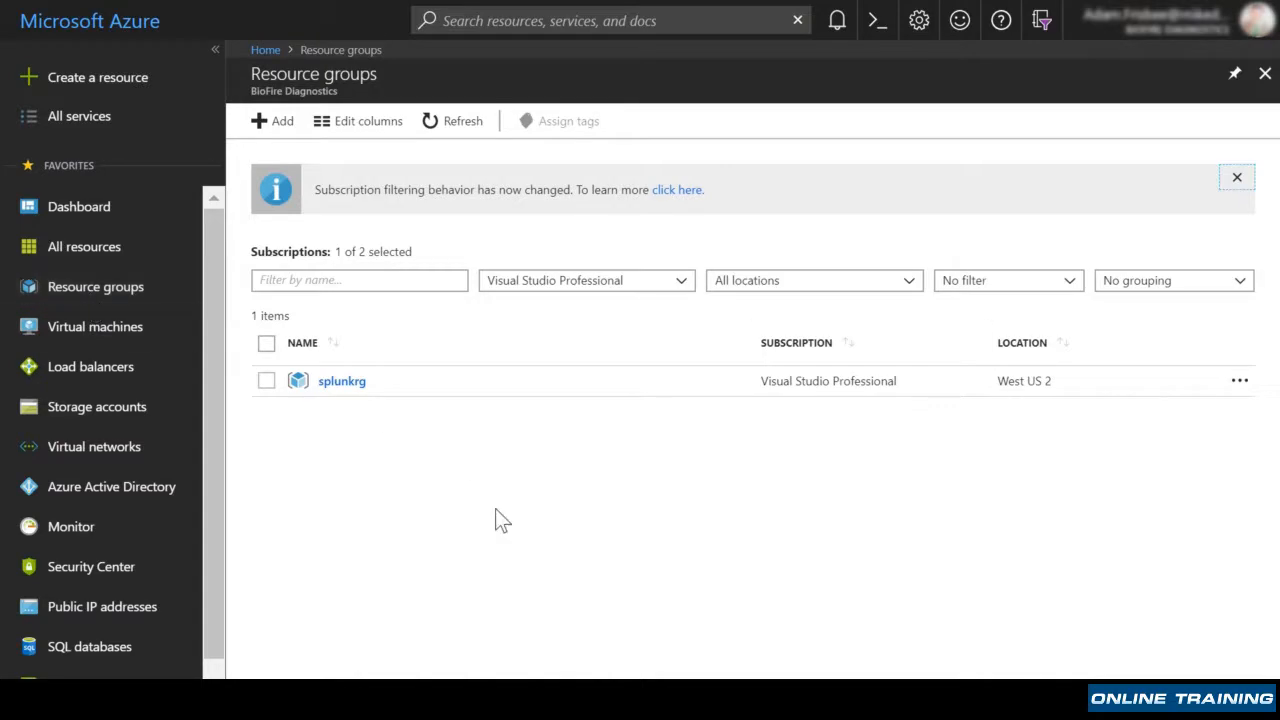
{"action": "left_click", "coordinate": [343, 384]}
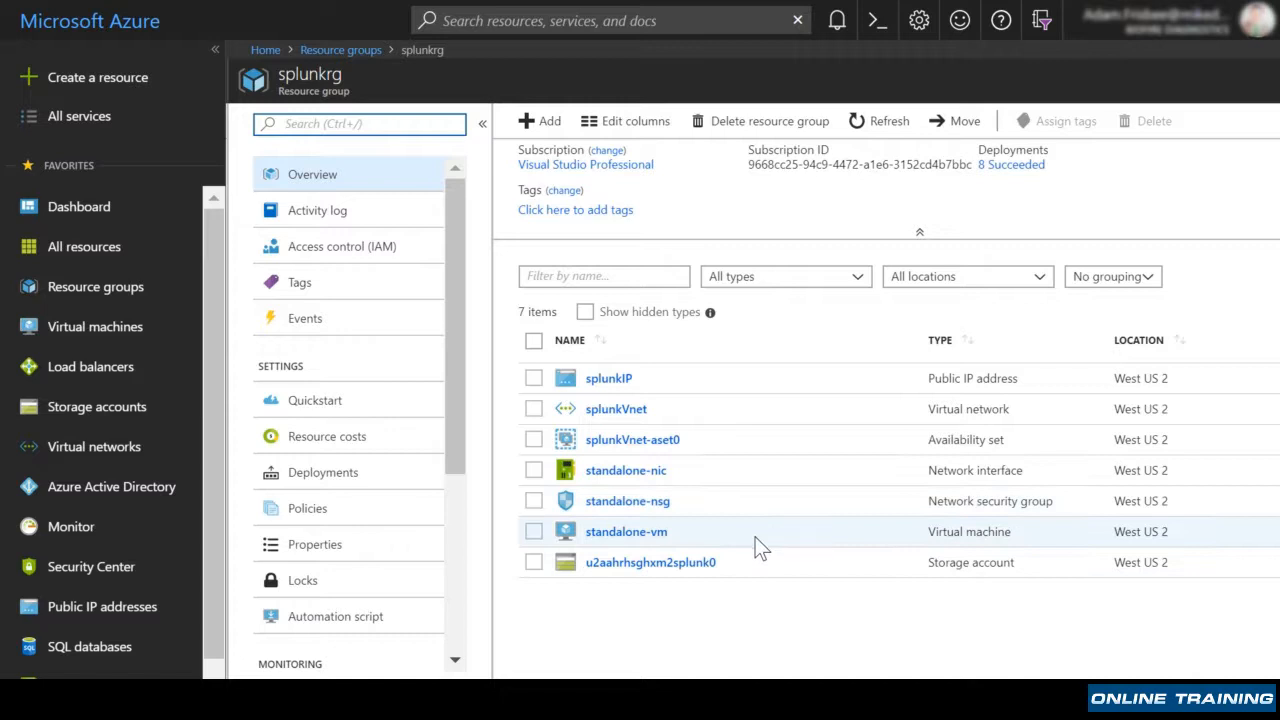
Copy standalone-vm's DNS name splunkdns.westus2.cloudapp.azure.com into a new incognito tab's address bar.
{"action": "left_click", "coordinate": [647, 538]}
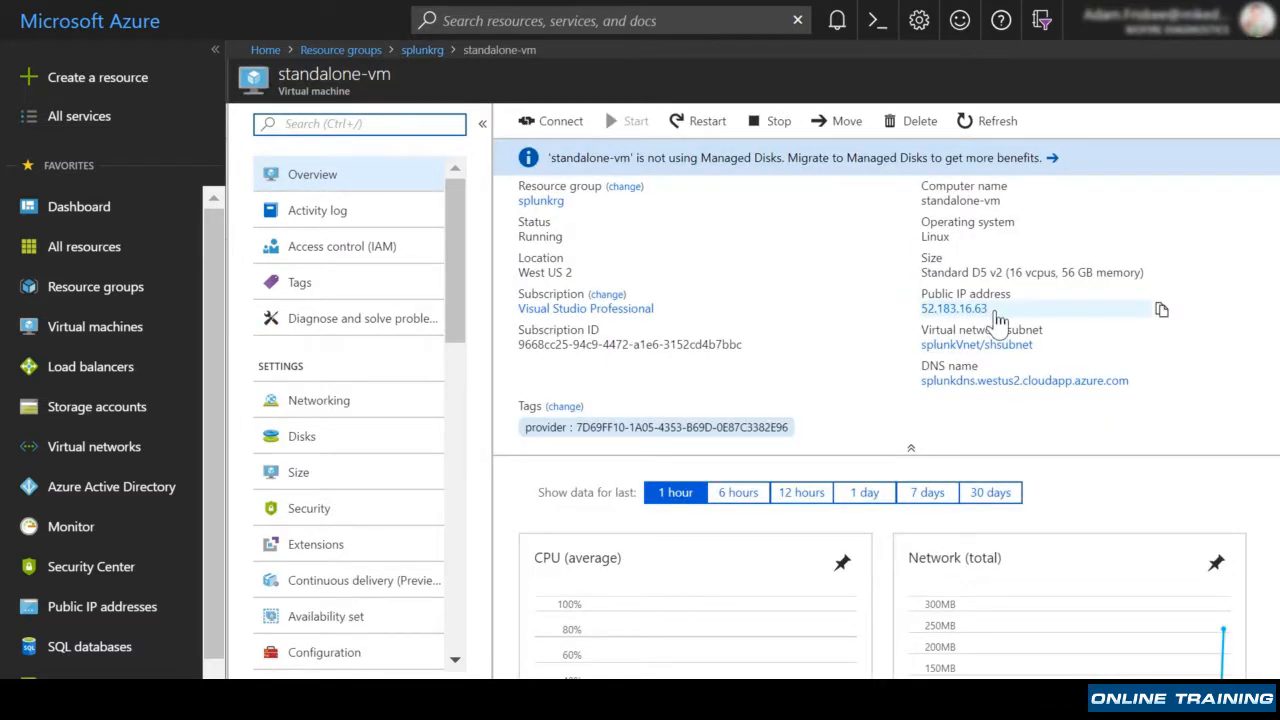
{"action": "left_click", "coordinate": [1159, 291]}
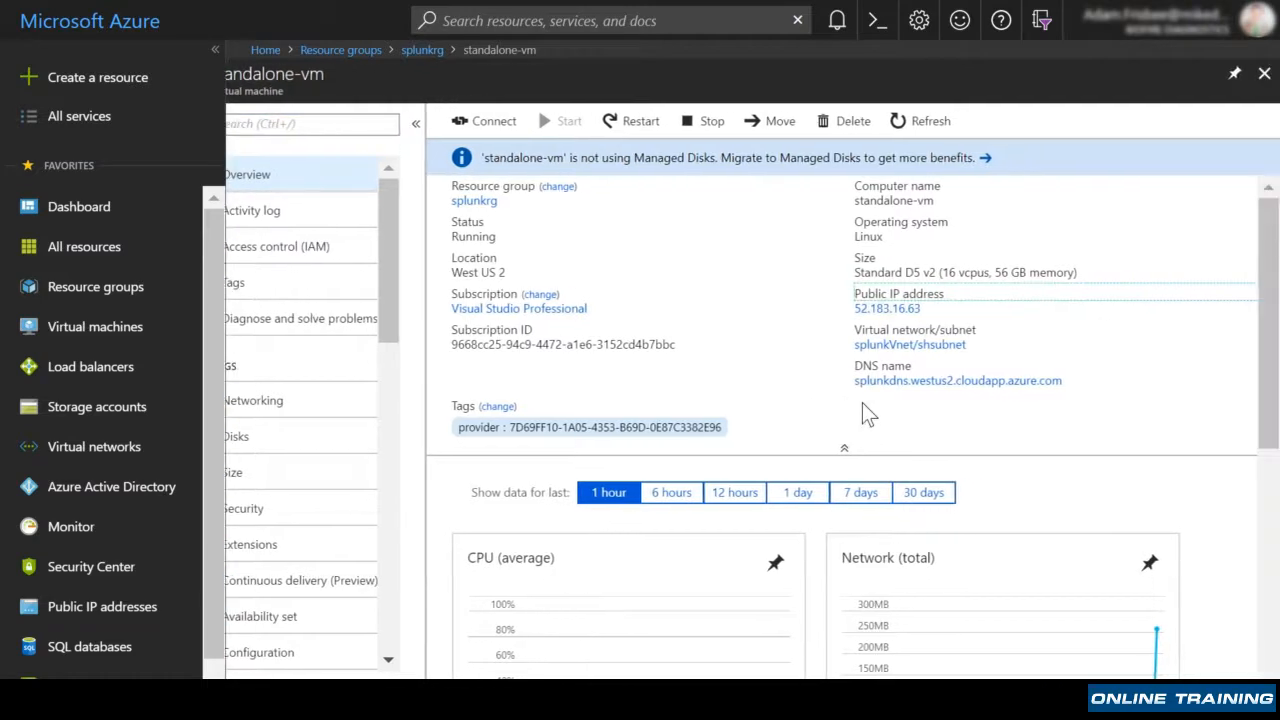
{"action": "mouse_move", "coordinate": [1050, 392]}
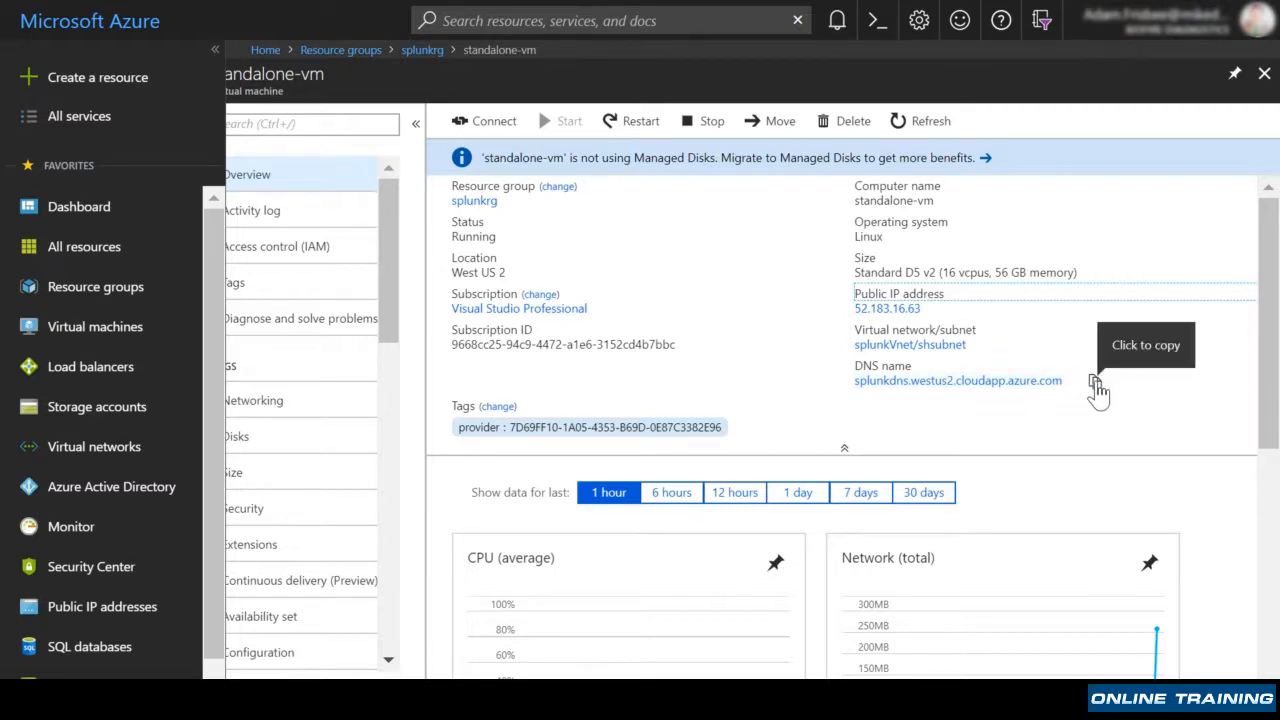
{"action": "left_click", "coordinate": [1095, 384]}
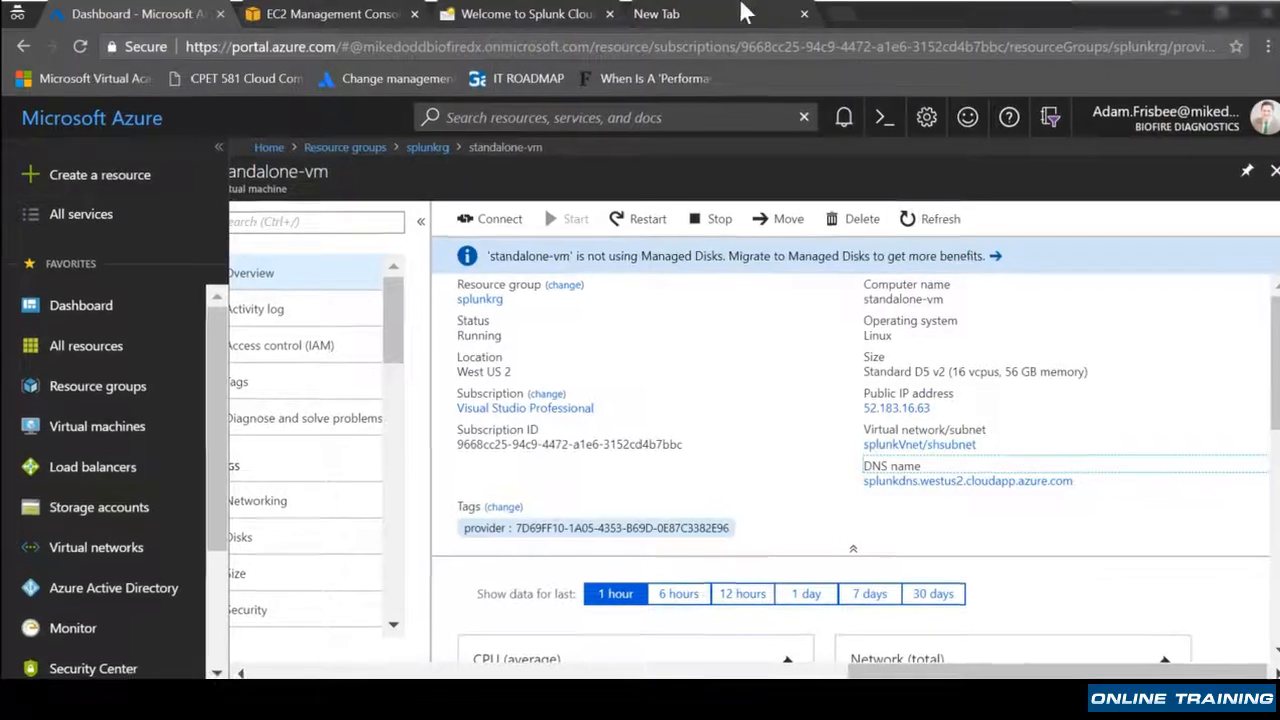
{"action": "left_click", "coordinate": [746, 12]}
{"action": "key", "text": "ctrl+v"}
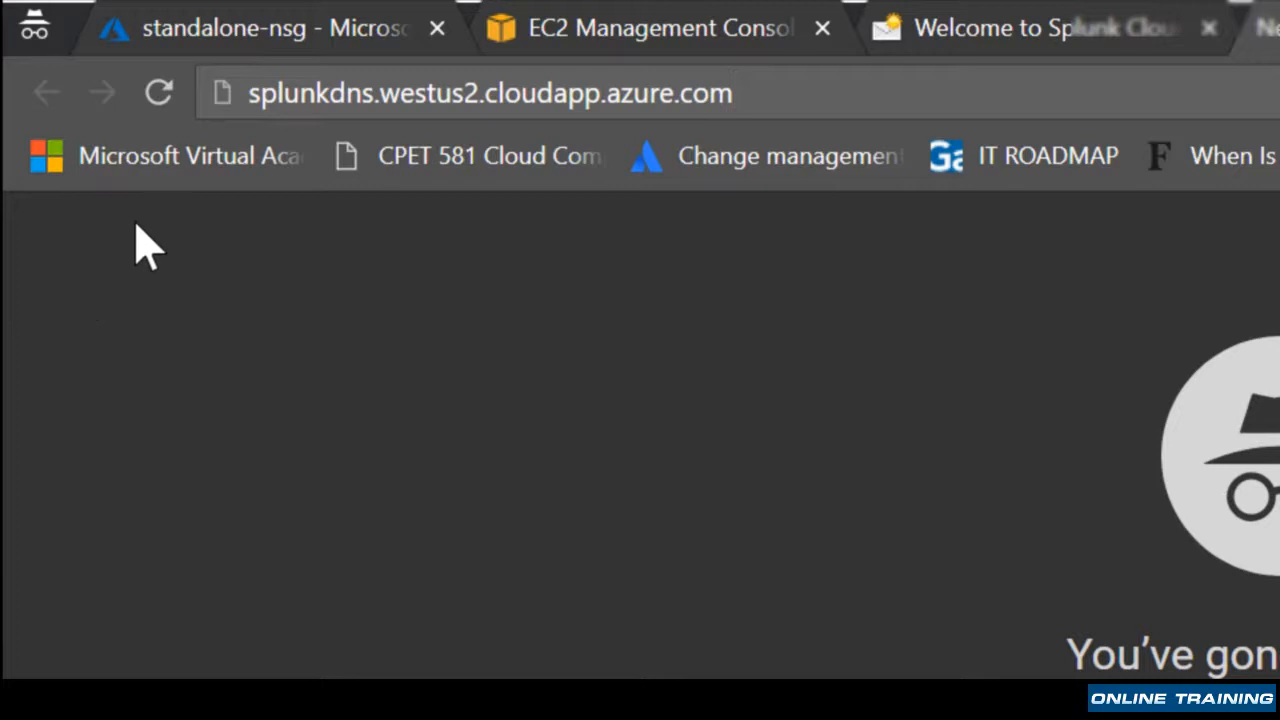
{"action": "left_click", "coordinate": [248, 93]}
{"action": "type", "text": "https:"}
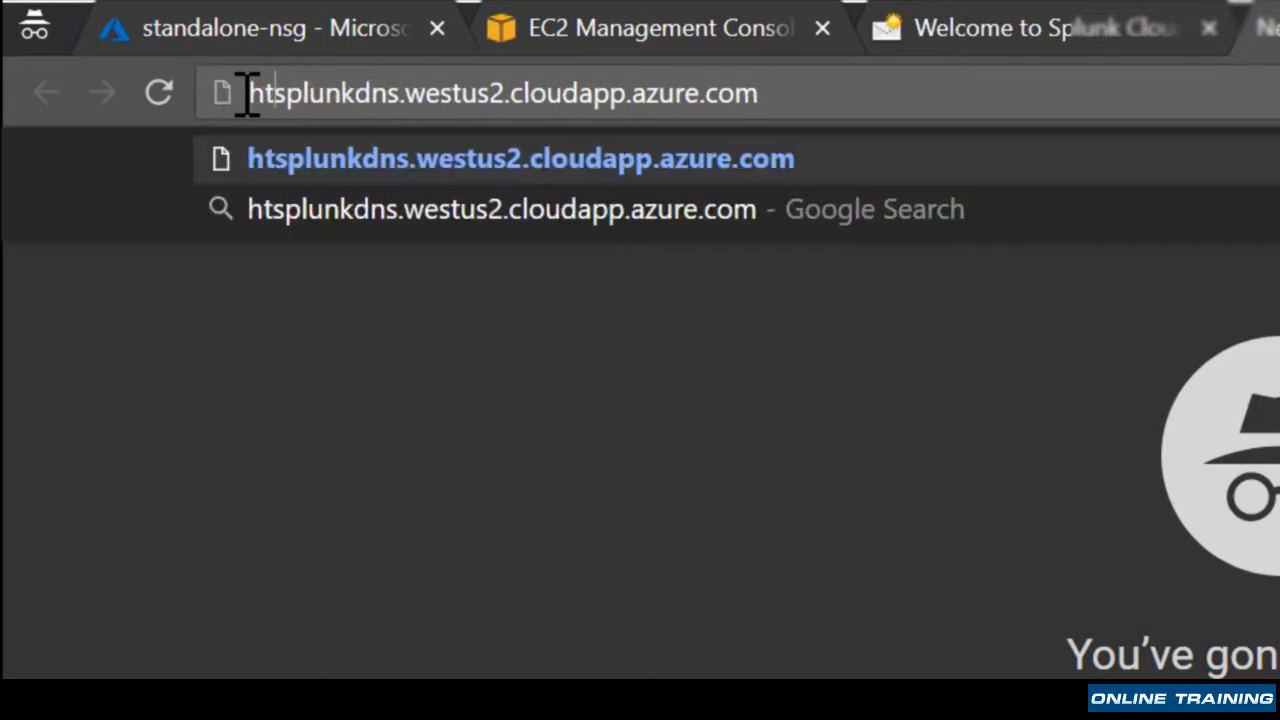
{"action": "type", "text": "//"}
{"action": "key", "text": "Return"}
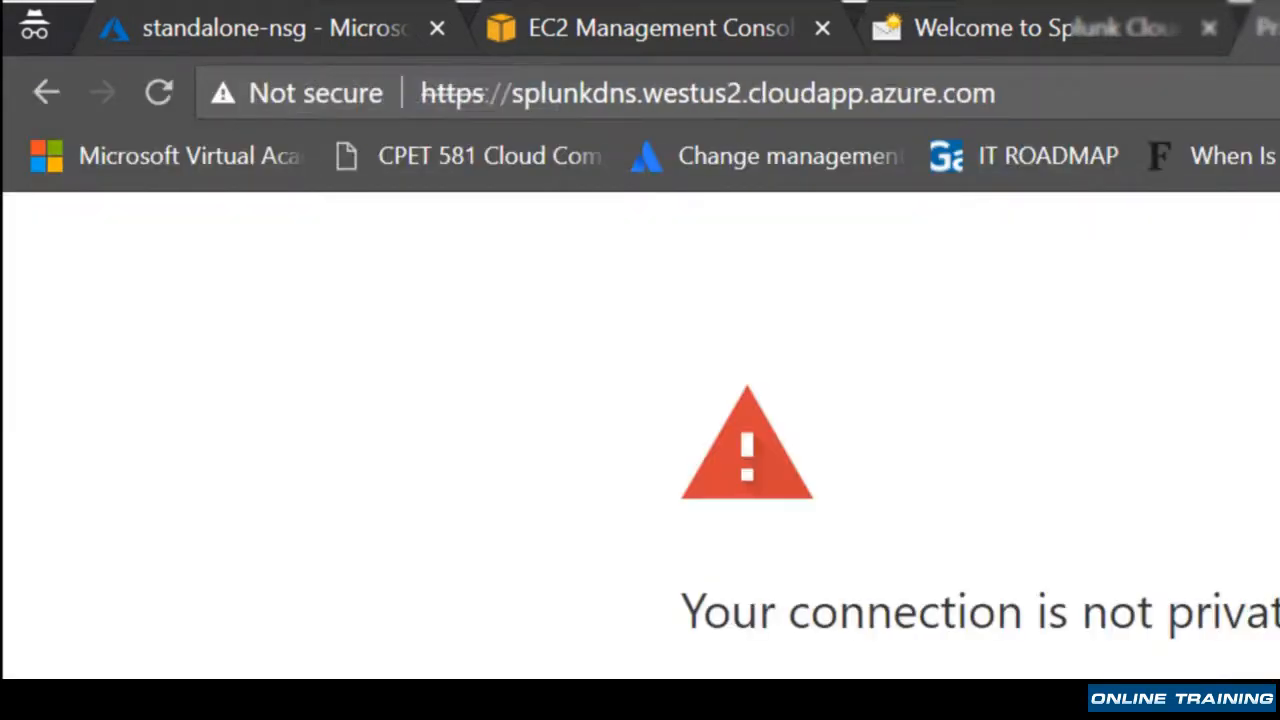
{"action": "left_click", "coordinate": [378, 464]}
{"action": "scroll", "coordinate": [388, 600], "scroll_direction": "down", "scroll_amount": 1}
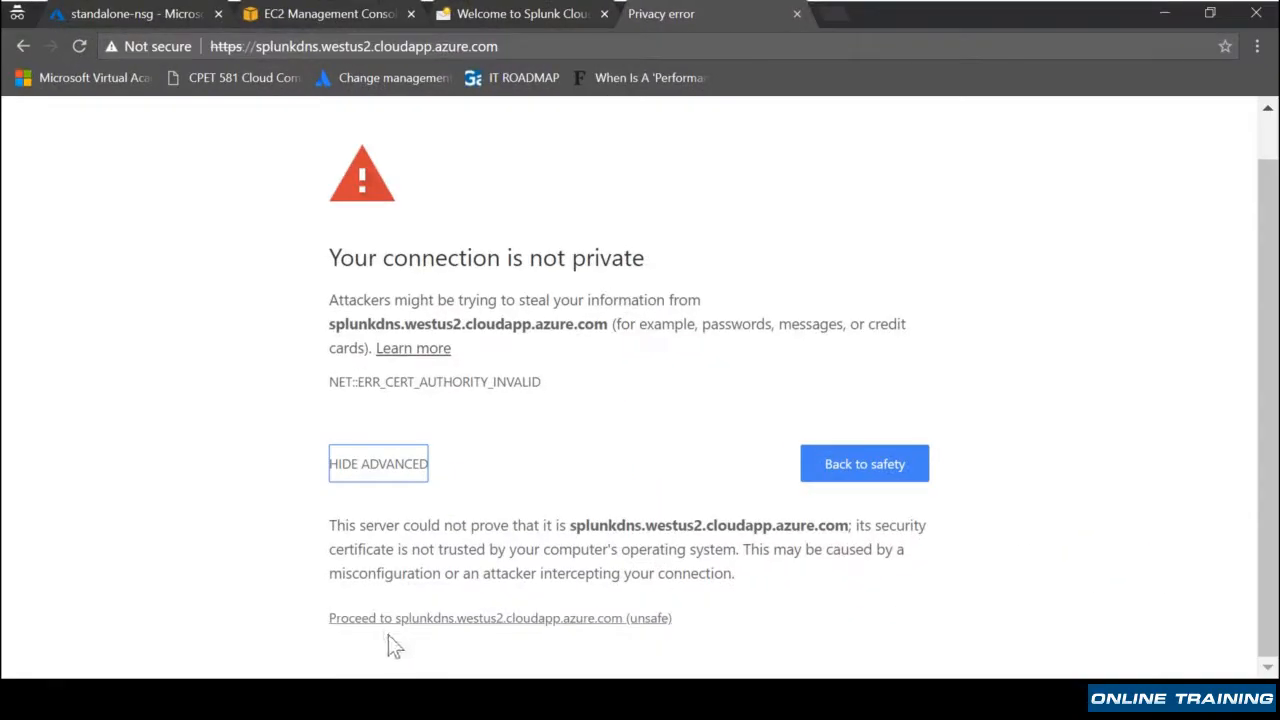
{"action": "left_click", "coordinate": [405, 618]}
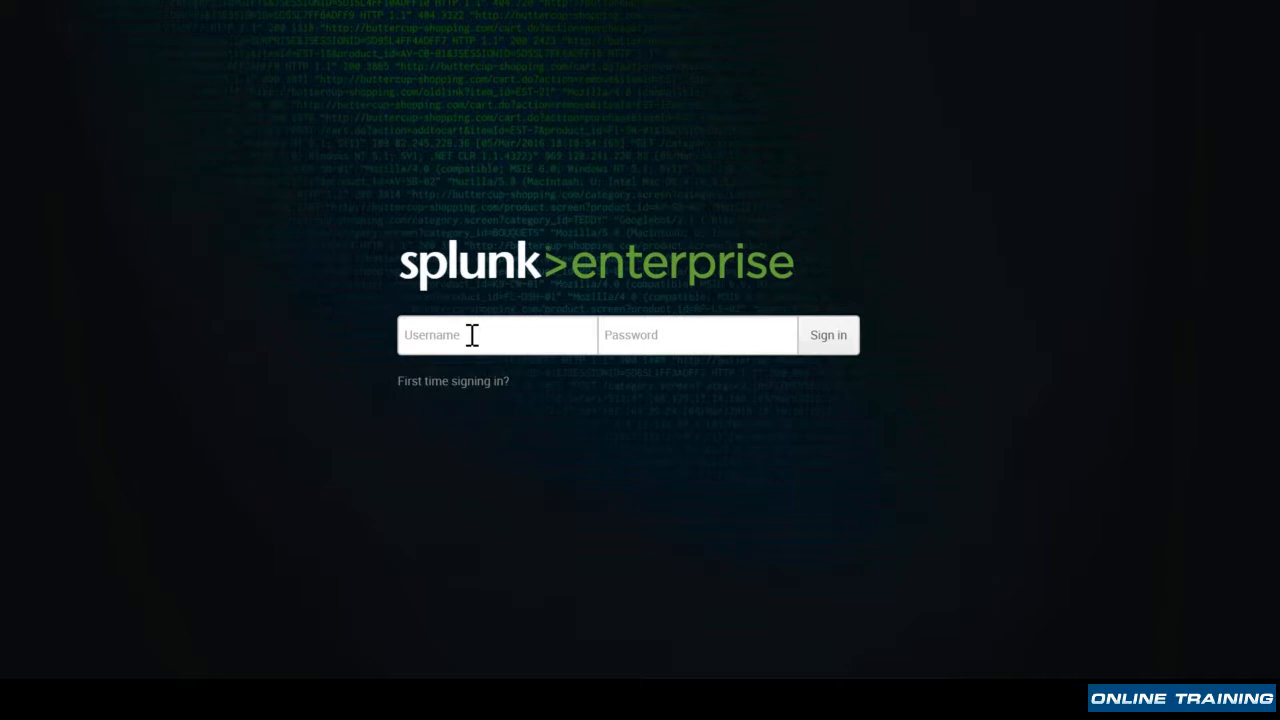
Log in as admin with the account password, retrying once, then dismiss the feedback prompt.
{"action": "type", "text": "admin"}
{"action": "key", "text": "Tab"}
{"action": "type", "text": "*********"}
{"action": "key", "text": "Return"}
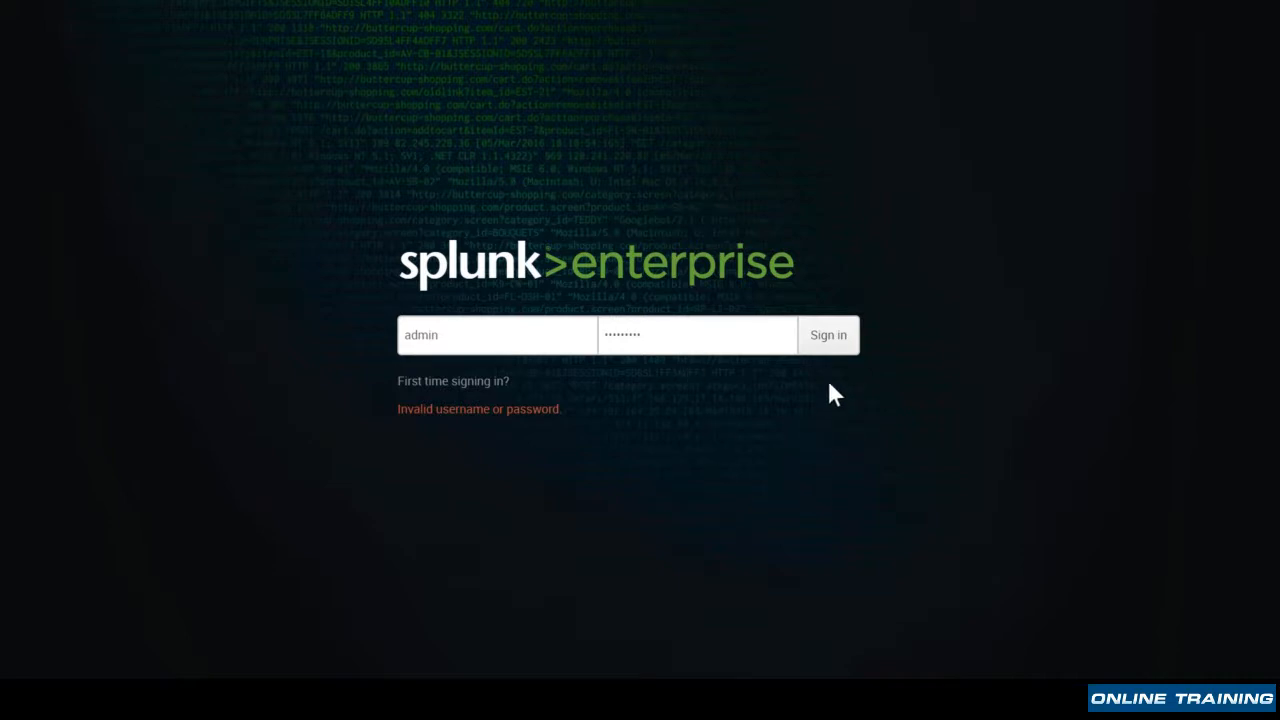
{"action": "left_click", "coordinate": [824, 340]}
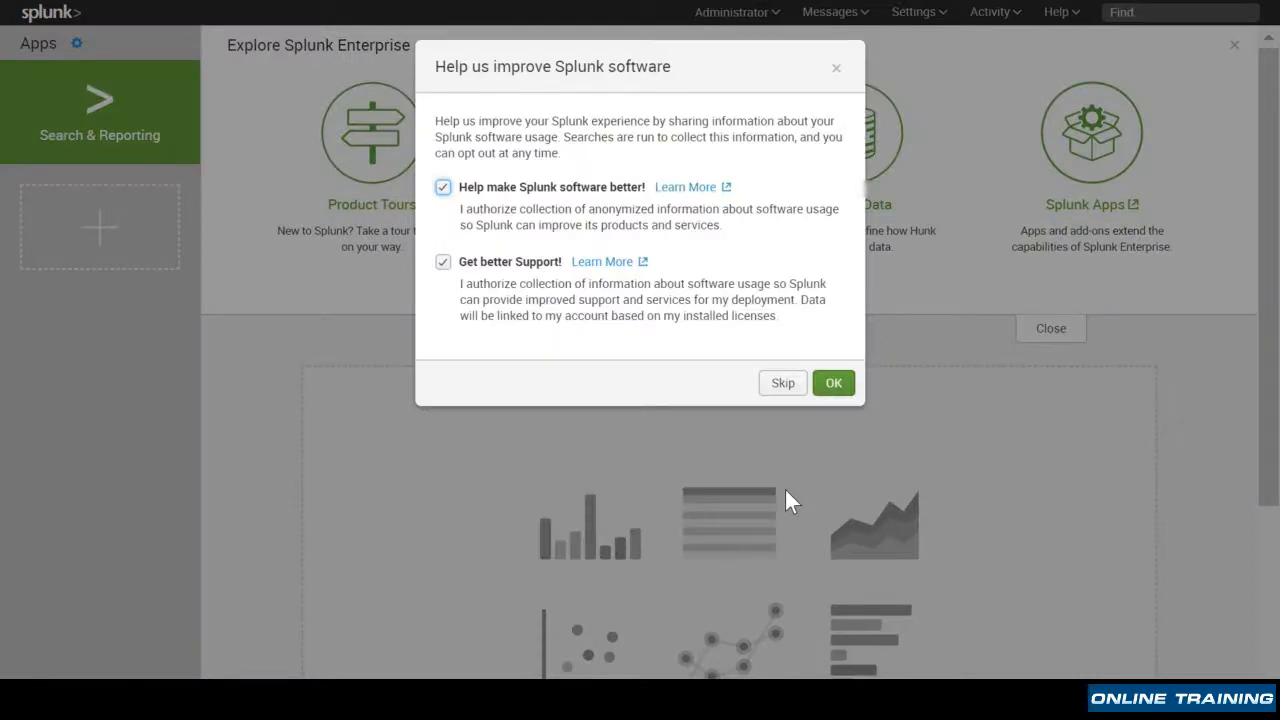
{"action": "left_click", "coordinate": [840, 388]}
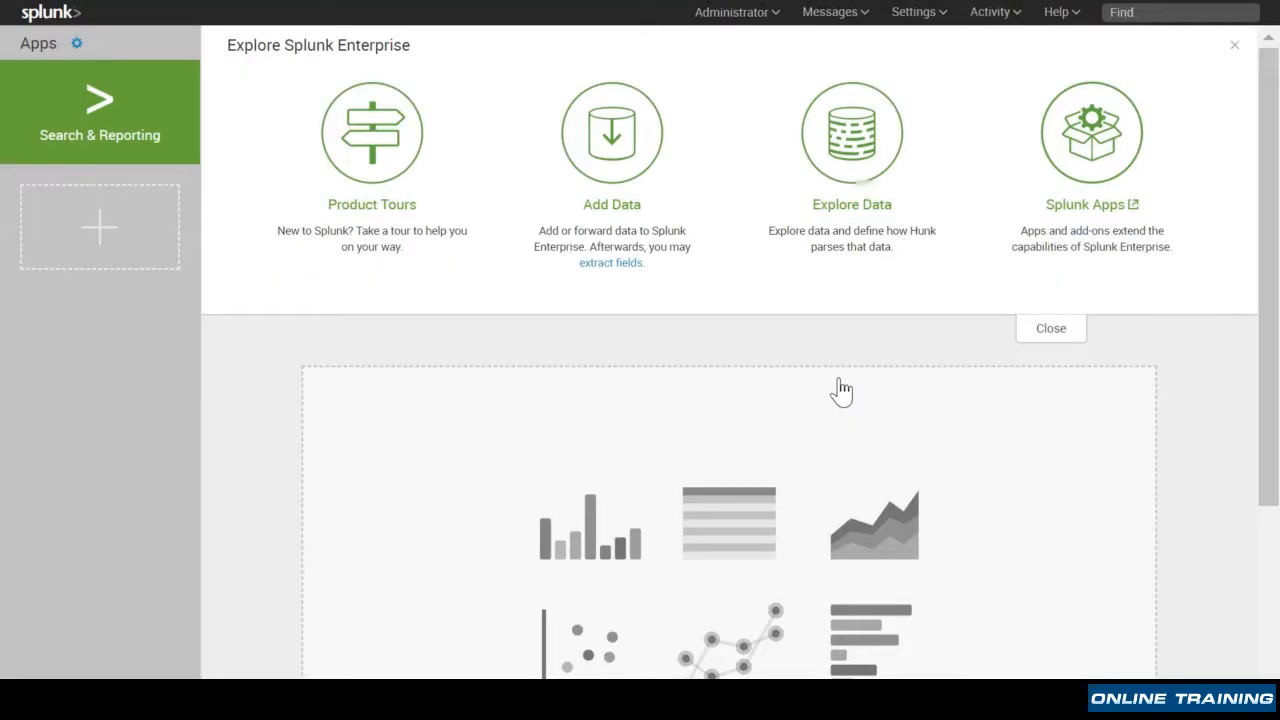